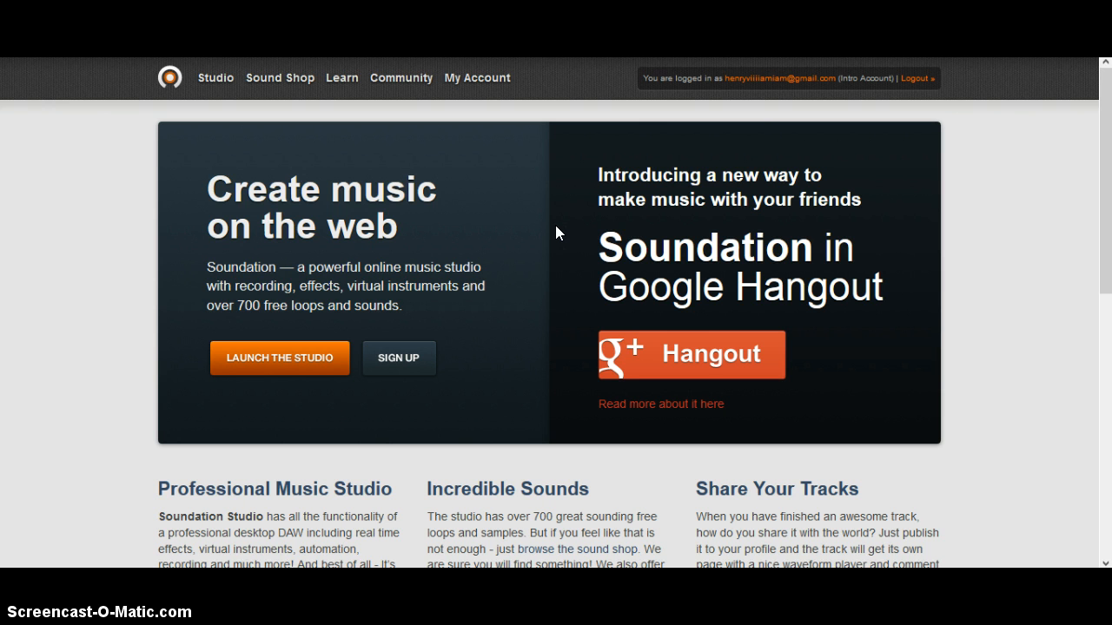
Launch the online music studio and expand the Electronica folder in the free sounds library.
{"action": "left_click", "coordinate": [298, 370]}
{"action": "left_click", "coordinate": [296, 364]}
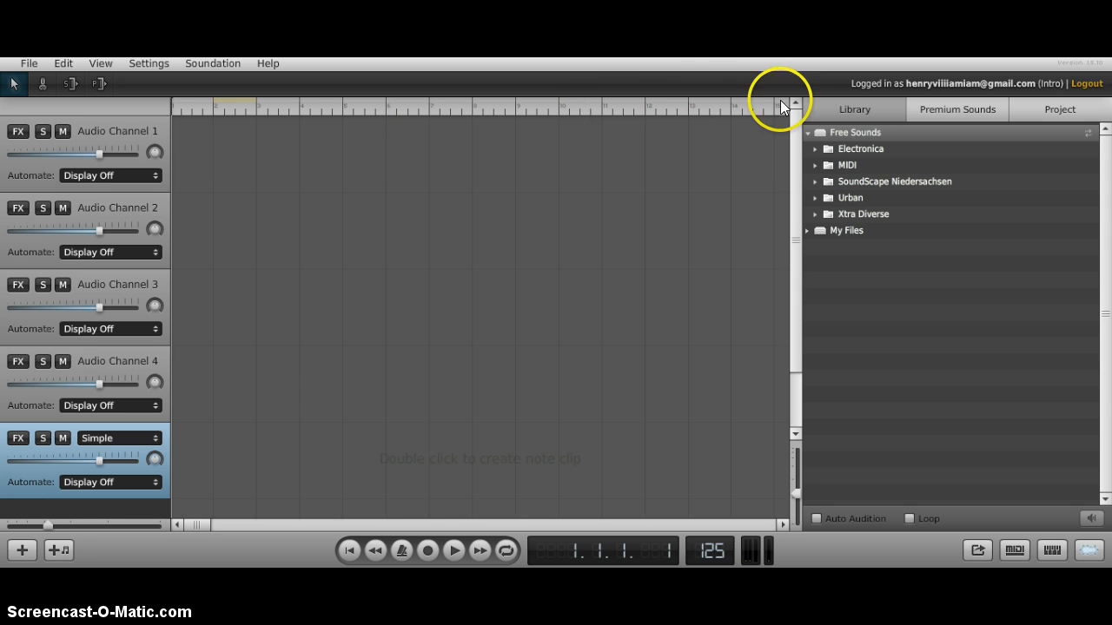
{"action": "left_click", "coordinate": [817, 153]}
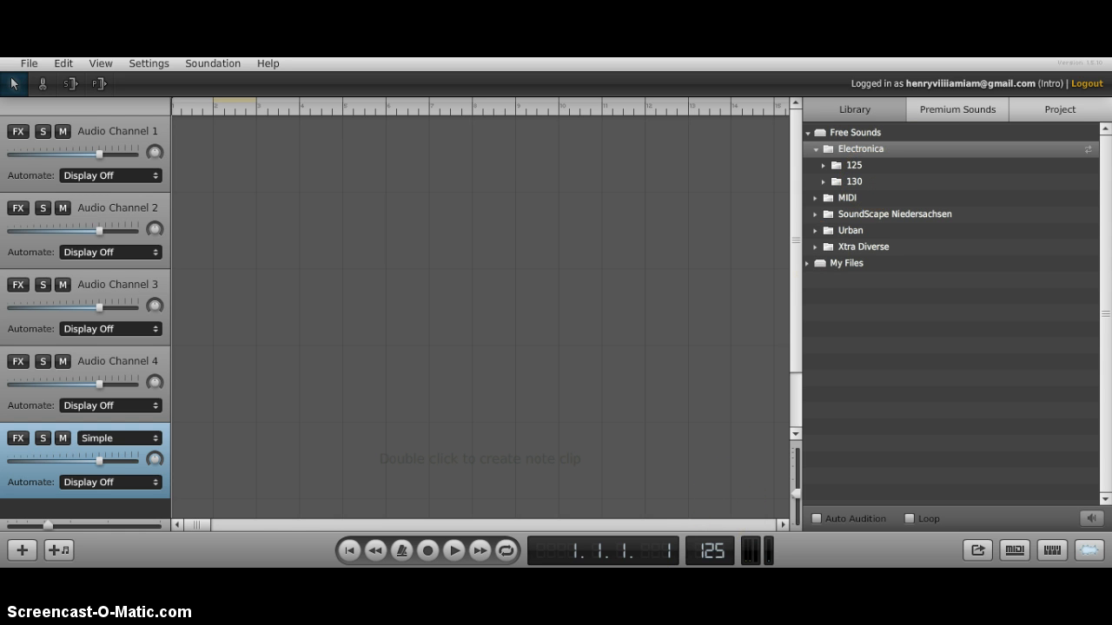
Try out a song tempo of 130 BPM and one of 126 BPM.
{"action": "double_click", "coordinate": [715, 557]}
{"action": "left_click", "coordinate": [712, 548]}
{"action": "type", "text": "130"}
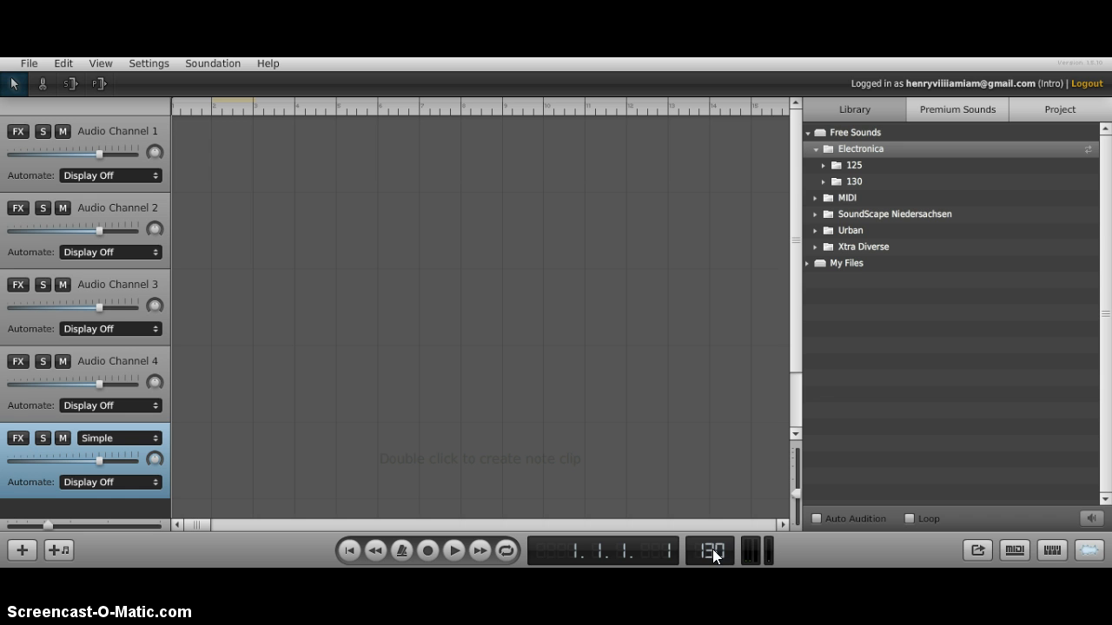
{"action": "left_click", "coordinate": [700, 405]}
{"action": "left_click", "coordinate": [714, 551]}
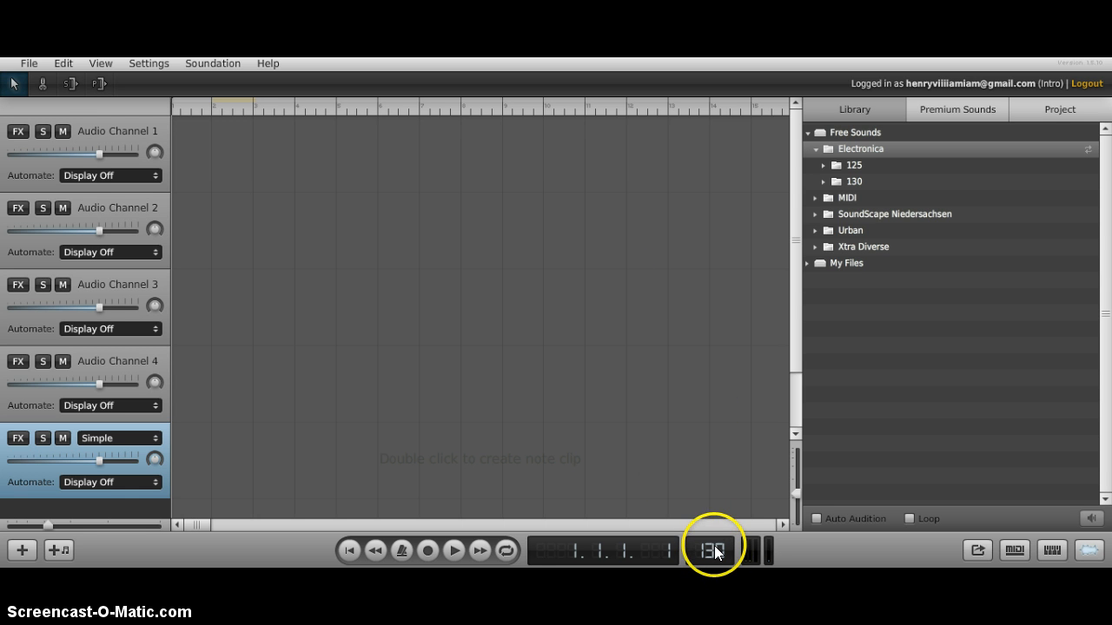
{"action": "type", "text": "12"}
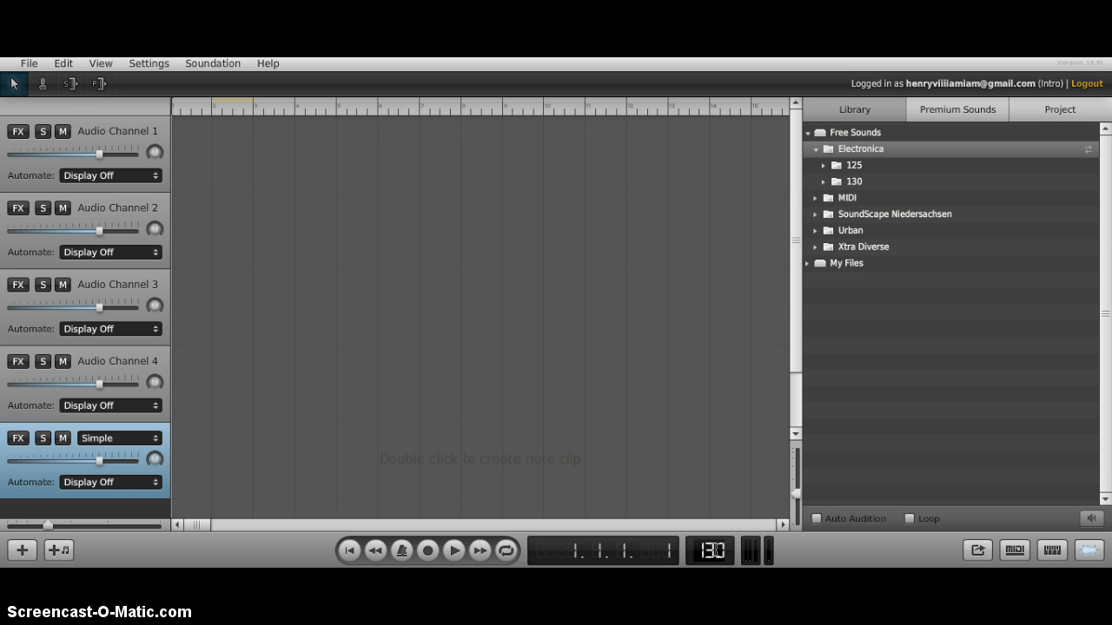
{"action": "type", "text": "6"}
{"action": "key", "text": "Return"}
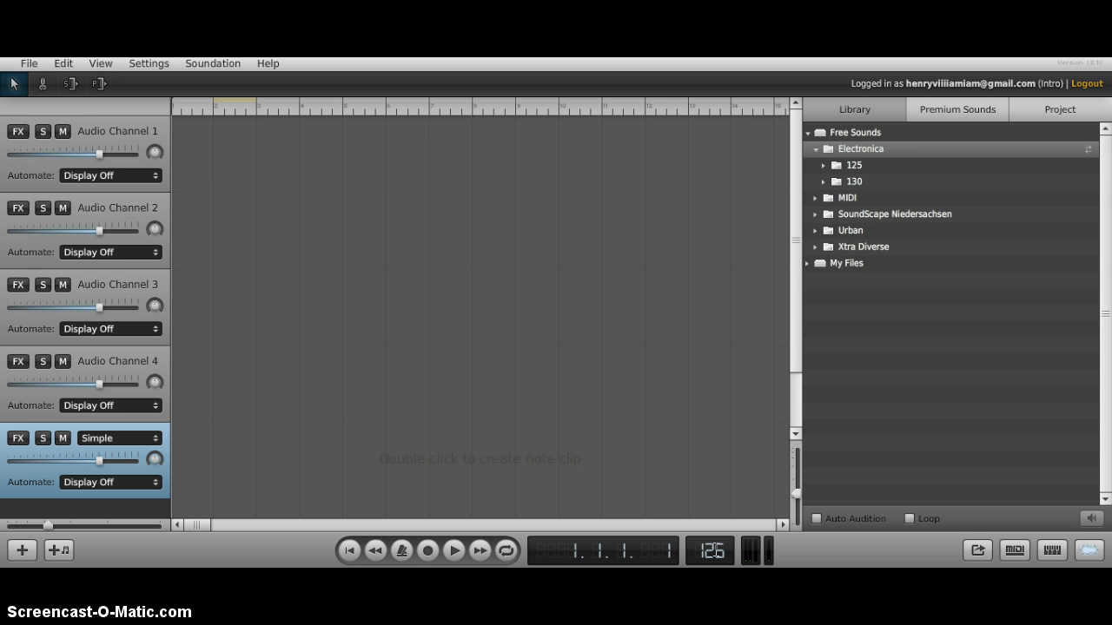
Expand the 125 folder of Electronica sounds and preview the 125 BassCupid C.wav loop.
{"action": "left_click", "coordinate": [860, 166]}
{"action": "left_click", "coordinate": [822, 166]}
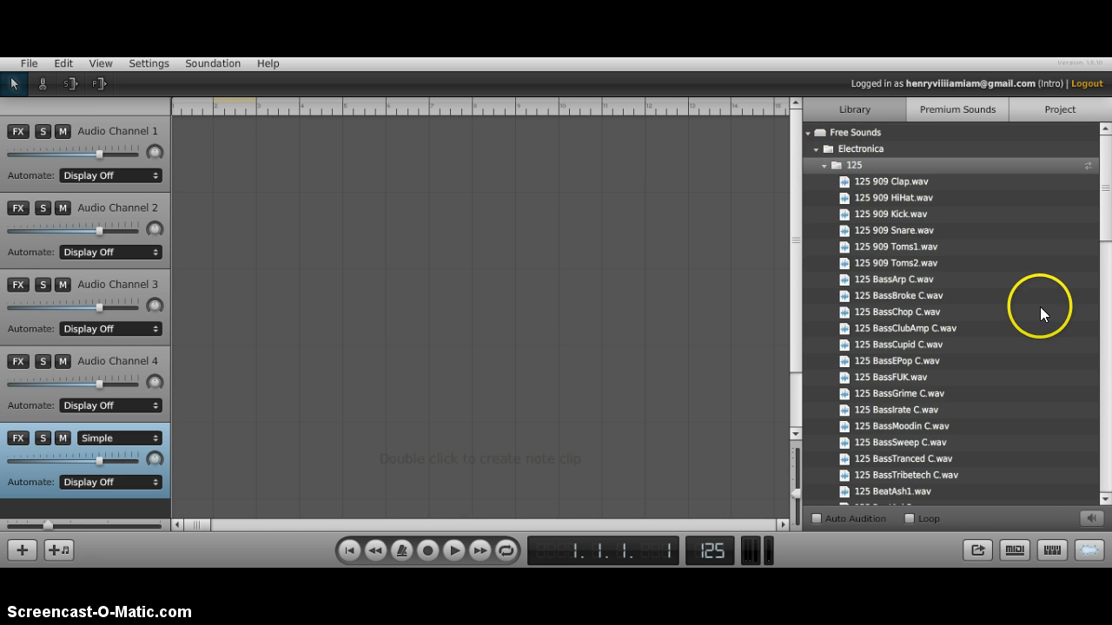
{"action": "left_click_drag", "start_coordinate": [1105, 193], "coordinate": [1107, 217]}
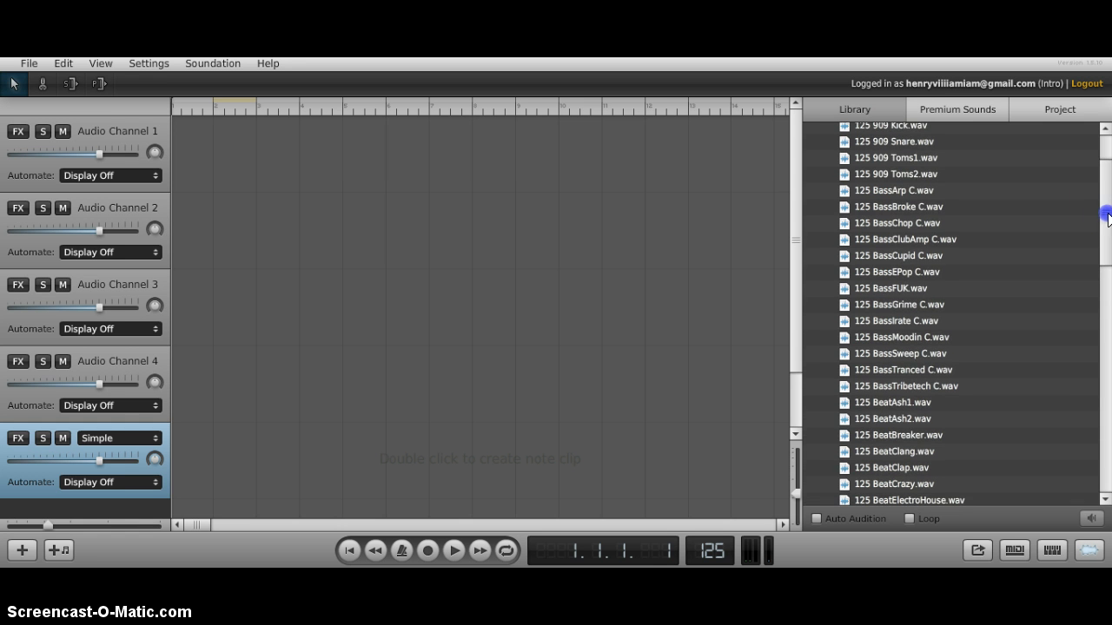
{"action": "left_click", "coordinate": [914, 255]}
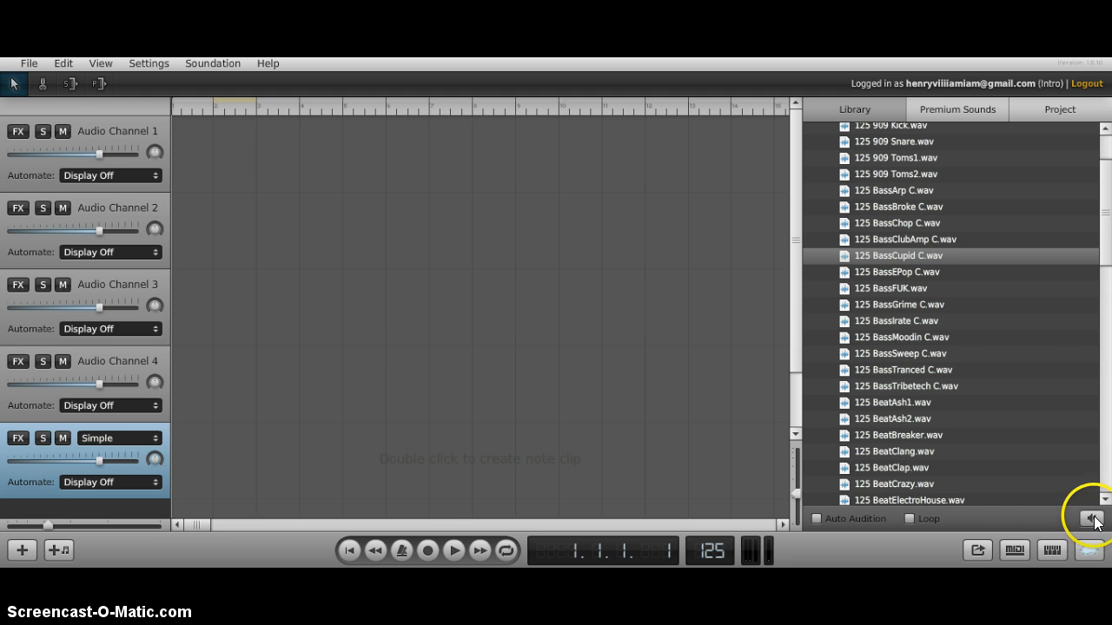
{"action": "double_click", "coordinate": [928, 254]}
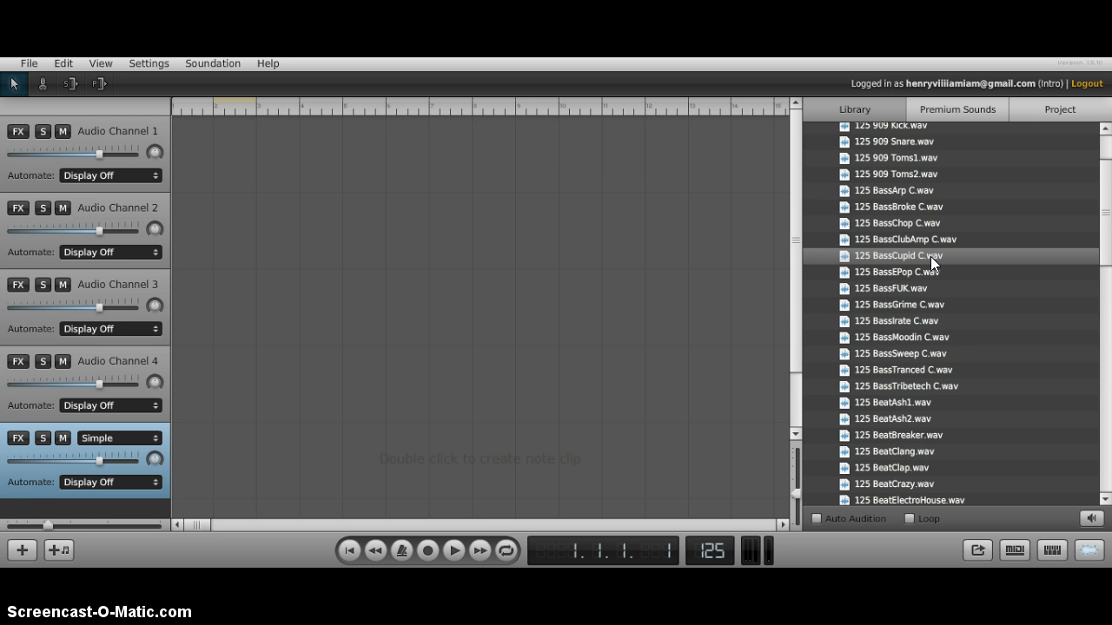
Place 125 BassCupid C.wav, 125 BassGrime C.wav and 125 909 Snare.wav at the start of Audio Channels 1, 2 and 3 and play the song.
{"action": "left_click_drag", "start_coordinate": [931, 257], "coordinate": [217, 157]}
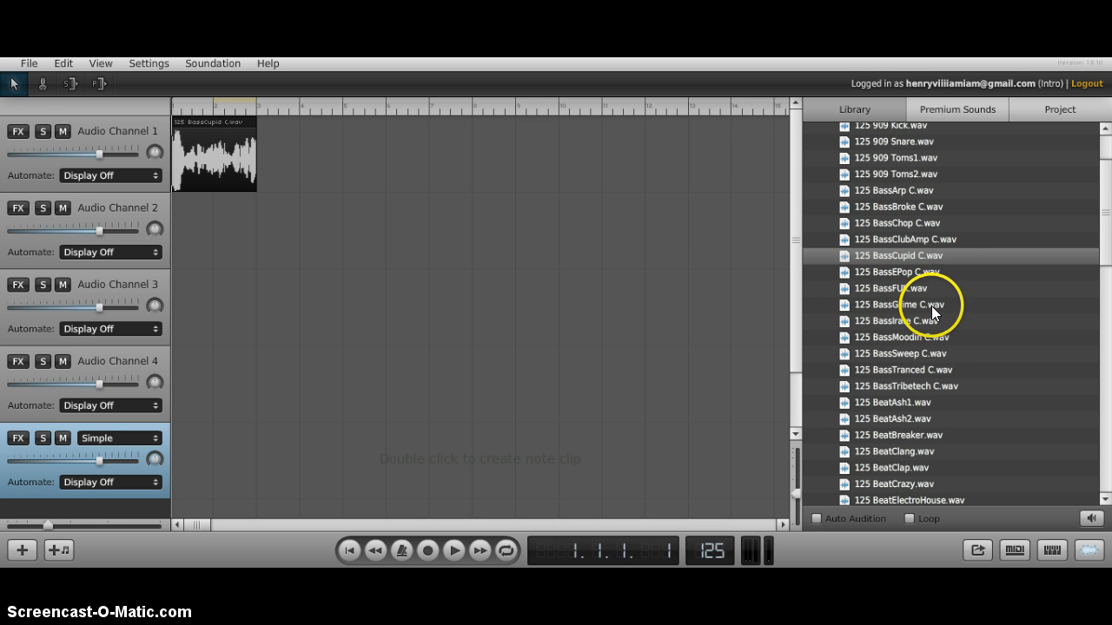
{"action": "left_click_drag", "start_coordinate": [918, 305], "coordinate": [276, 231]}
{"action": "left_click_drag", "start_coordinate": [905, 150], "coordinate": [213, 308]}
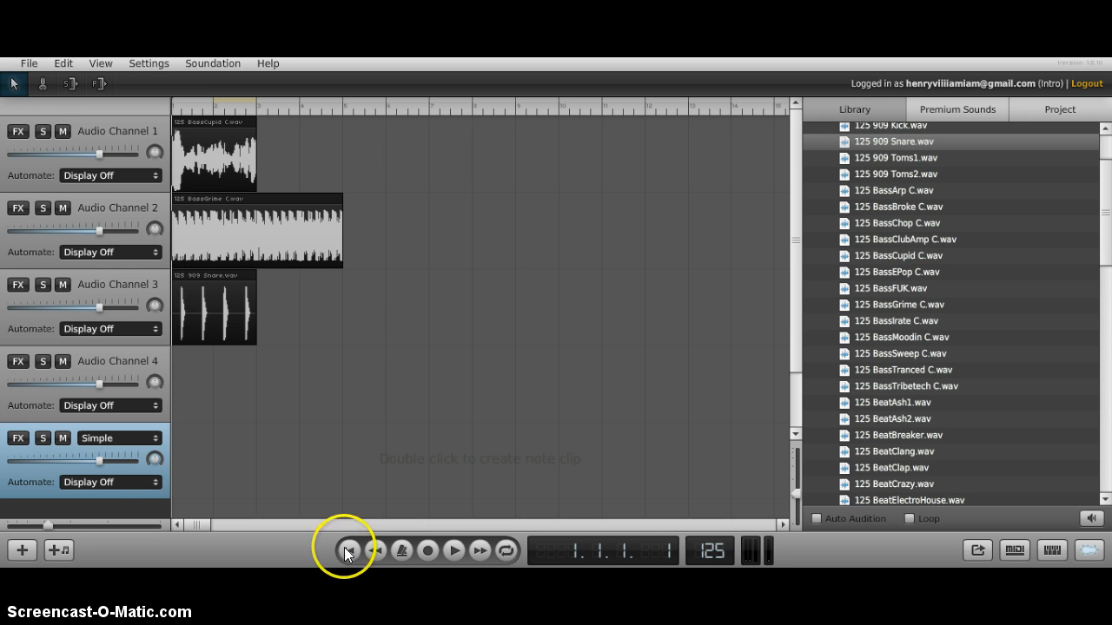
{"action": "left_click", "coordinate": [455, 550]}
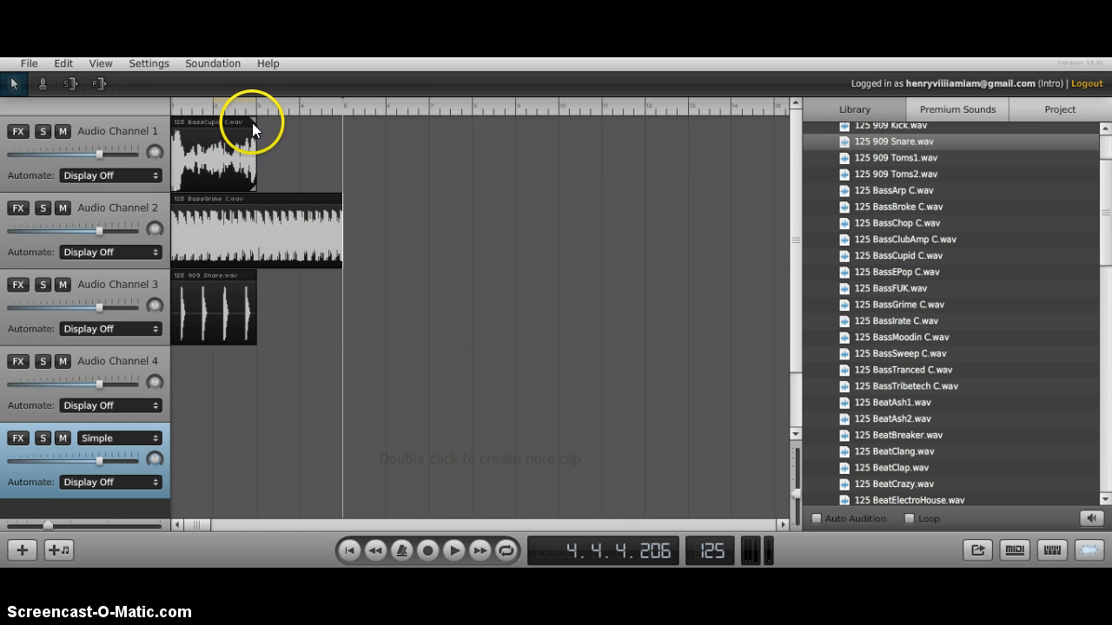
Loop the BassCupid and 909 Snare clips out to bar 5, matching the BassGrime clip's end, and play the song from the start.
{"action": "left_click_drag", "start_coordinate": [252, 117], "coordinate": [339, 201]}
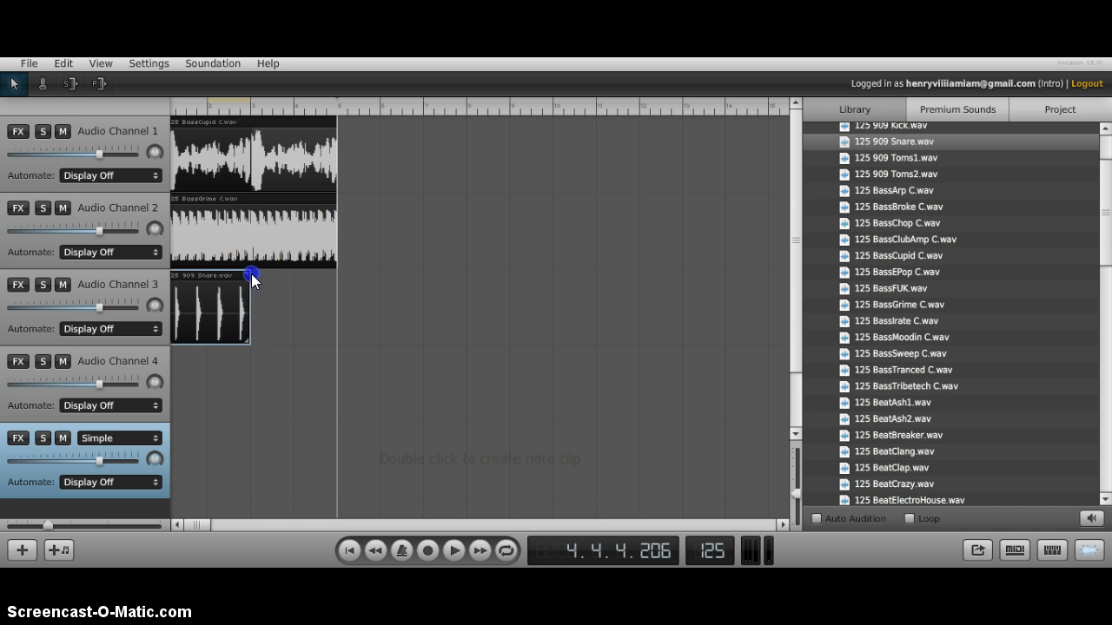
{"action": "left_click_drag", "start_coordinate": [251, 274], "coordinate": [335, 293]}
{"action": "left_click", "coordinate": [317, 223]}
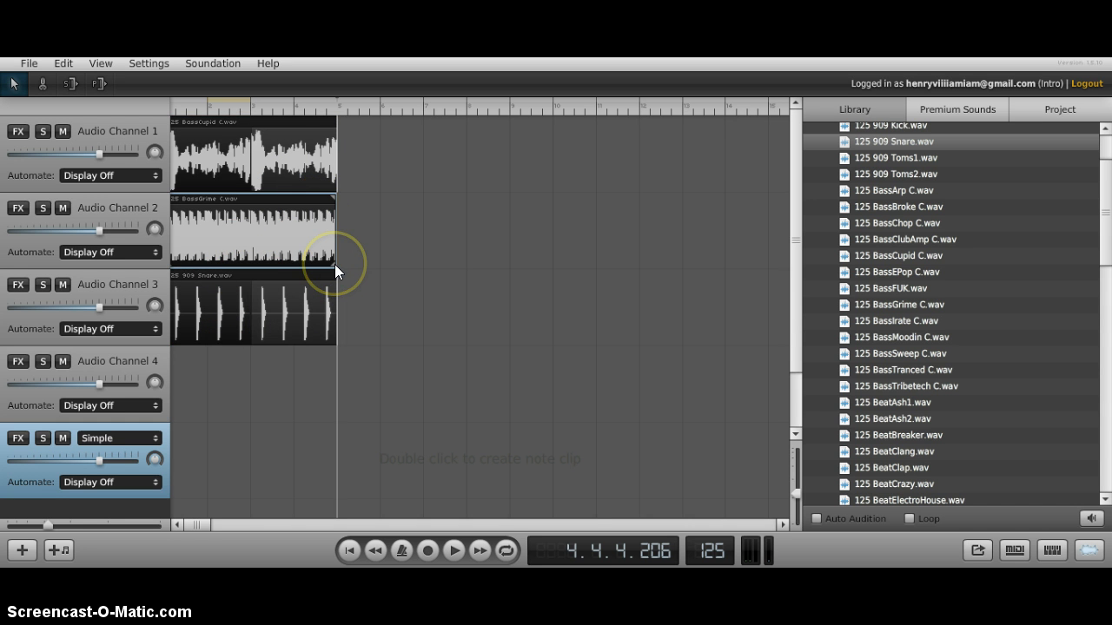
{"action": "mouse_move", "coordinate": [335, 264]}
{"action": "left_mouse_down"}
{"action": "mouse_move", "coordinate": [191, 250]}
{"action": "mouse_move", "coordinate": [337, 258]}
{"action": "left_mouse_up"}
{"action": "left_click", "coordinate": [349, 550]}
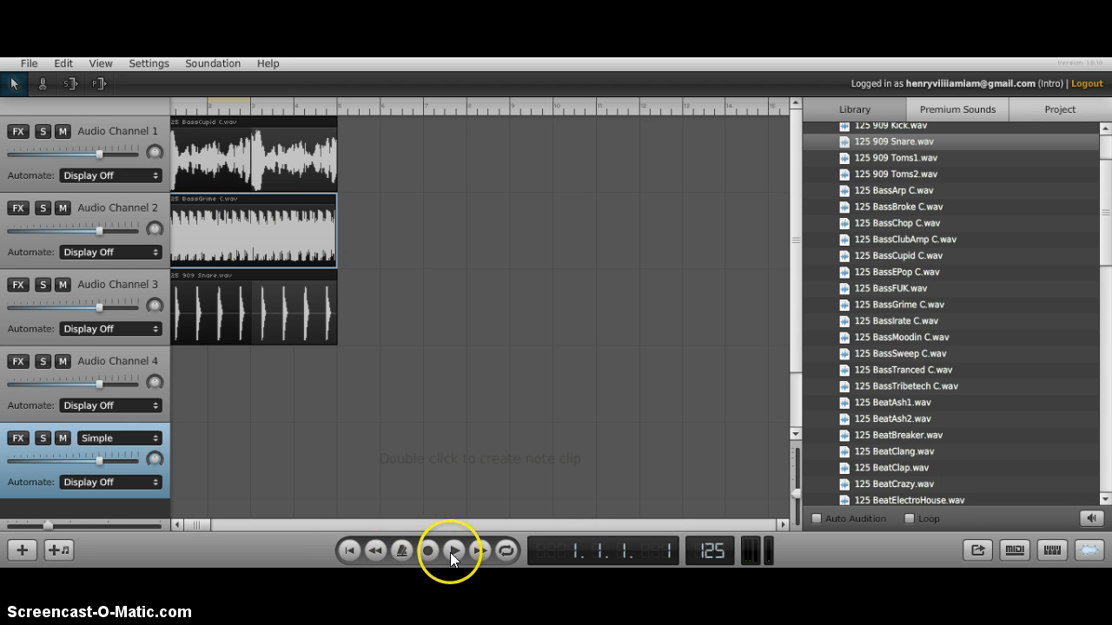
{"action": "left_click", "coordinate": [451, 552]}
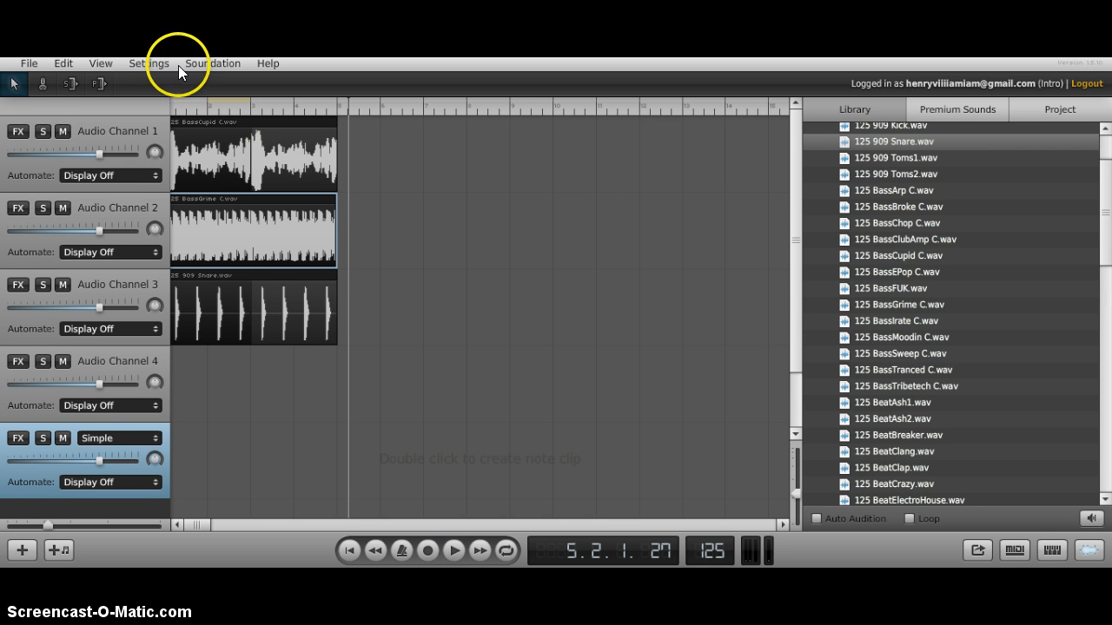
Save the song under the name Untitled Song.
{"action": "left_click", "coordinate": [29, 65]}
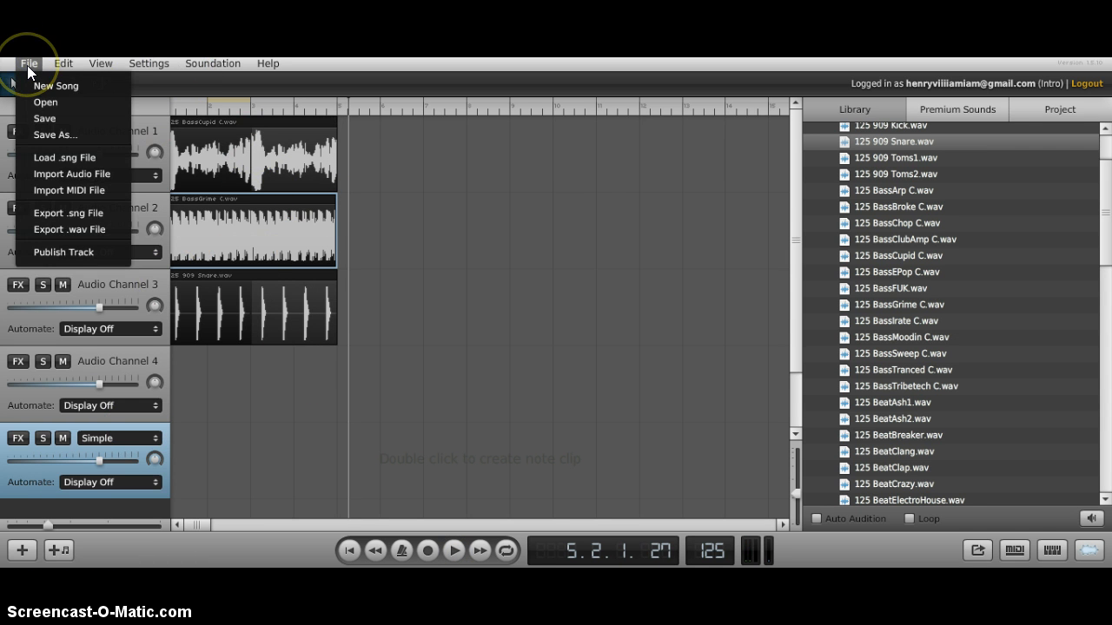
{"action": "left_click", "coordinate": [57, 134]}
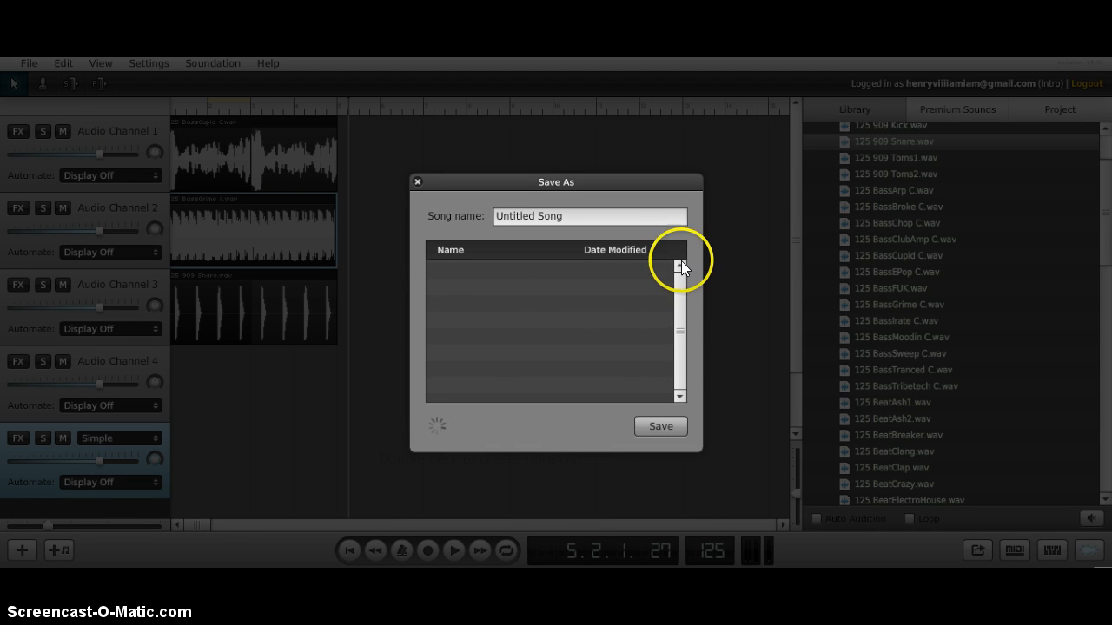
{"action": "left_click_drag", "start_coordinate": [681, 279], "coordinate": [675, 201]}
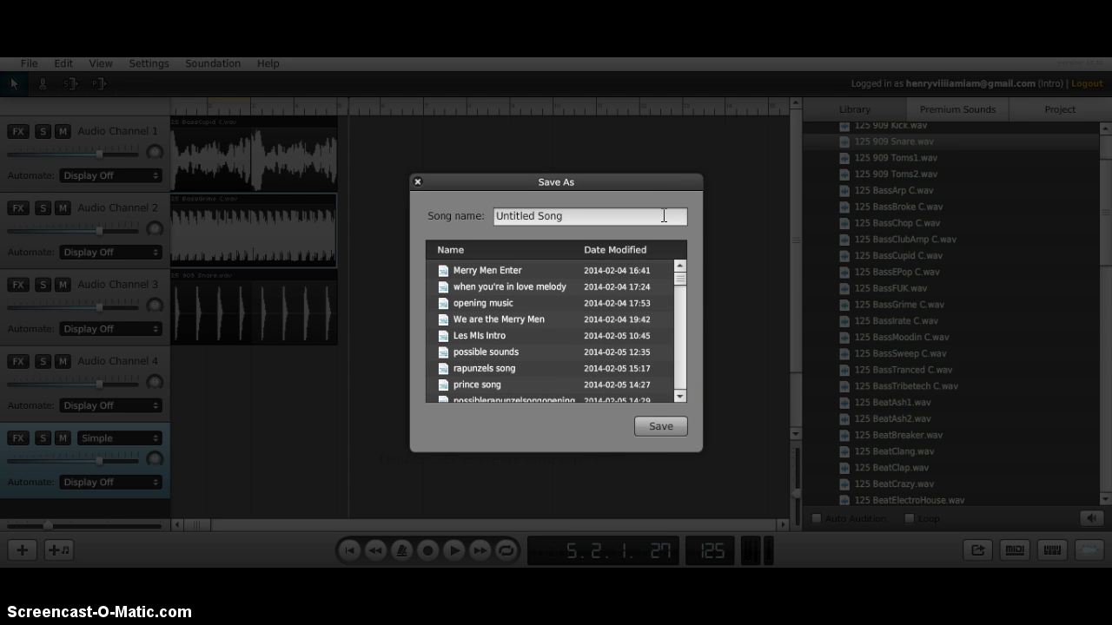
{"action": "left_click", "coordinate": [659, 423]}
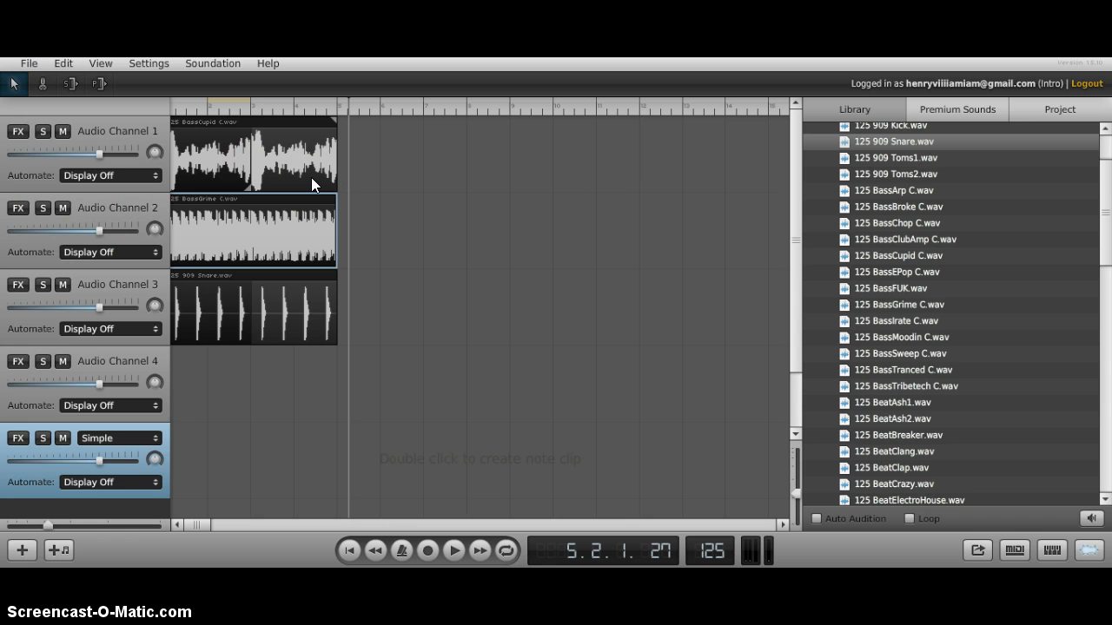
Export the song as a .wav file named test2 in the Music folder.
{"action": "left_click", "coordinate": [29, 64]}
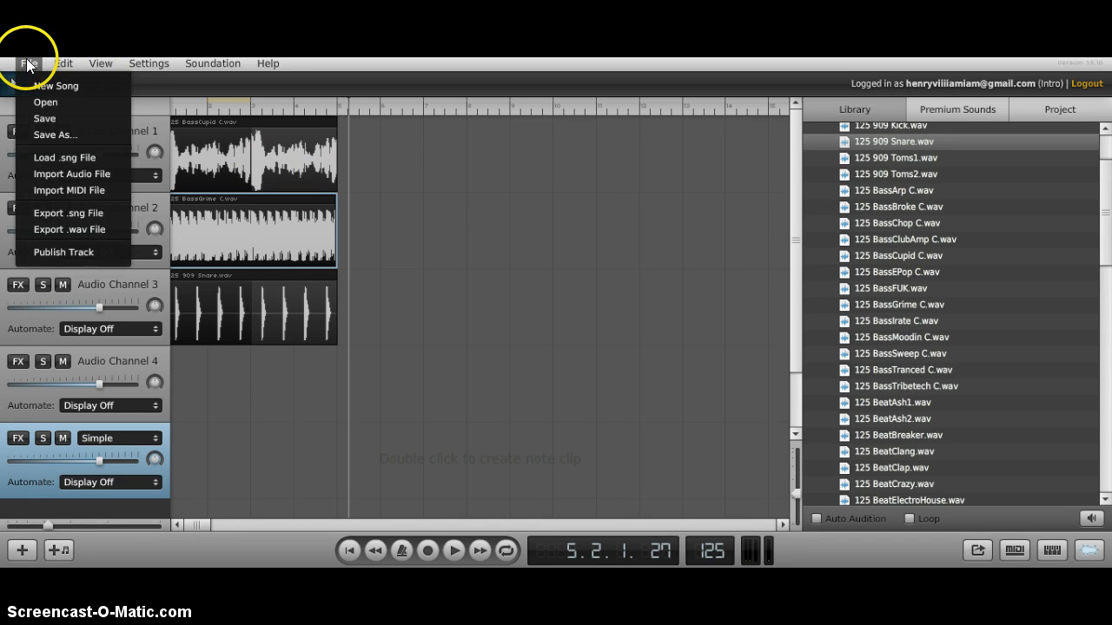
{"action": "left_click", "coordinate": [119, 228]}
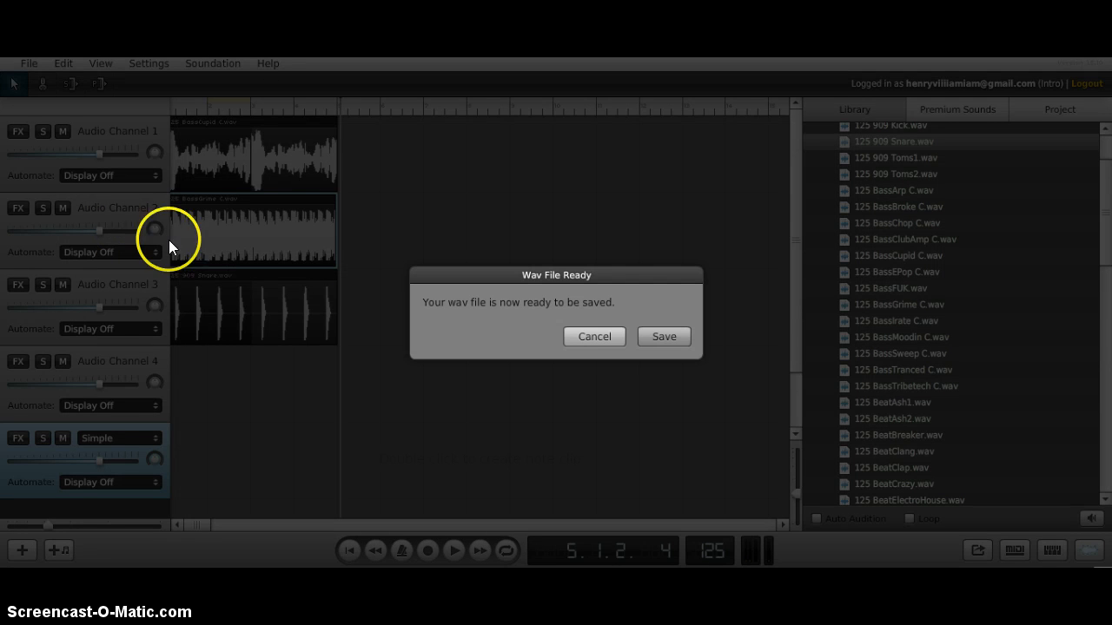
{"action": "left_click", "coordinate": [658, 338]}
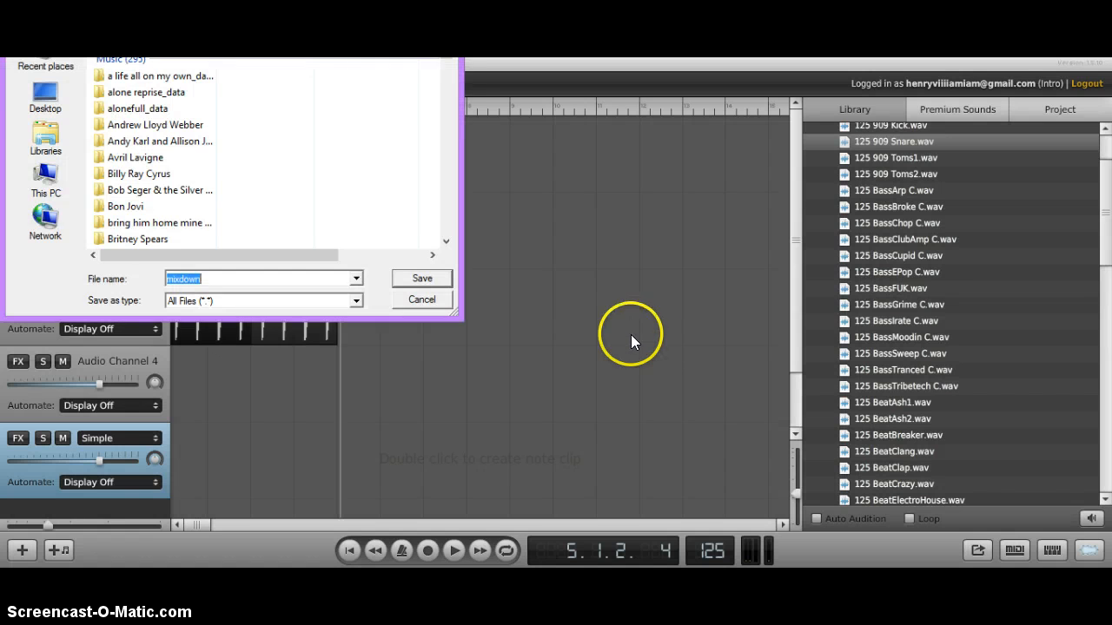
{"action": "left_click_drag", "start_coordinate": [298, 0], "coordinate": [326, 115]}
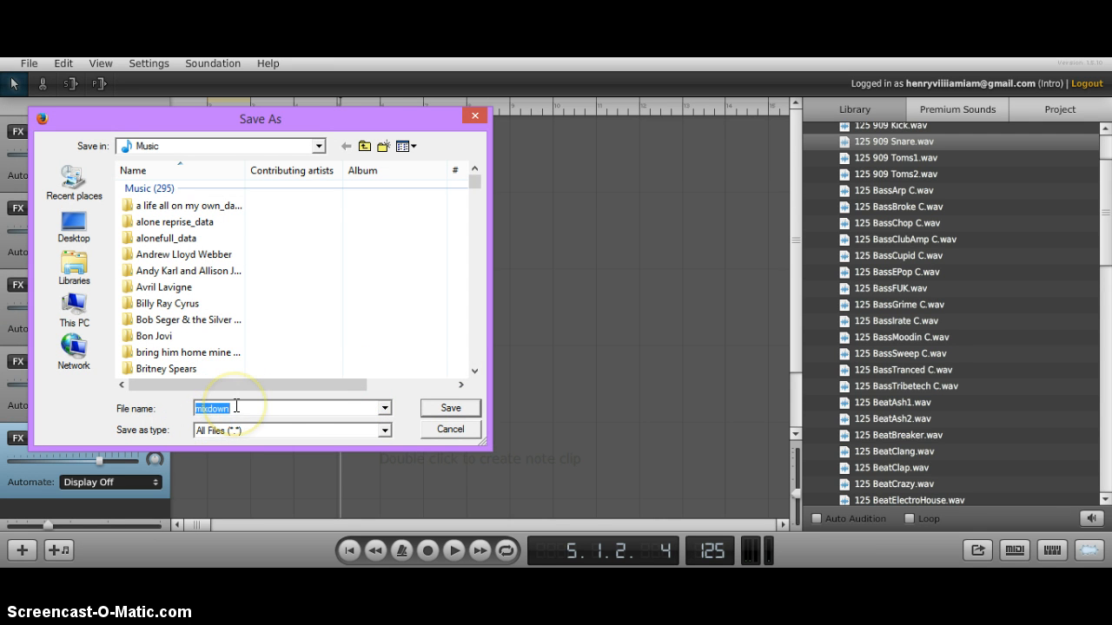
{"action": "type", "text": "tes"}
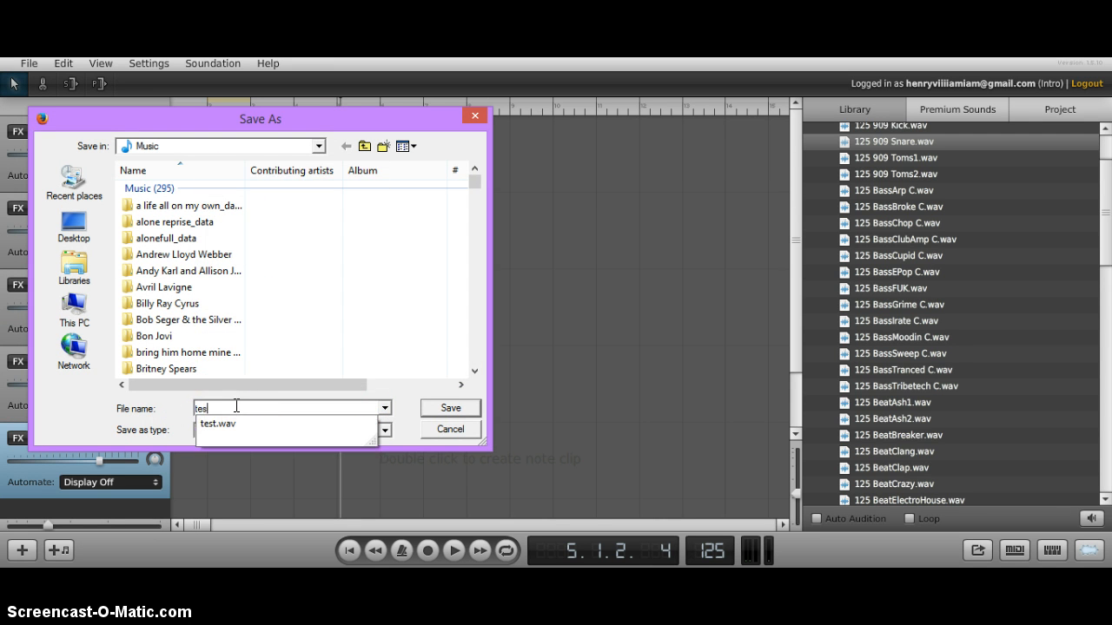
{"action": "type", "text": "t2"}
{"action": "left_click", "coordinate": [454, 407]}
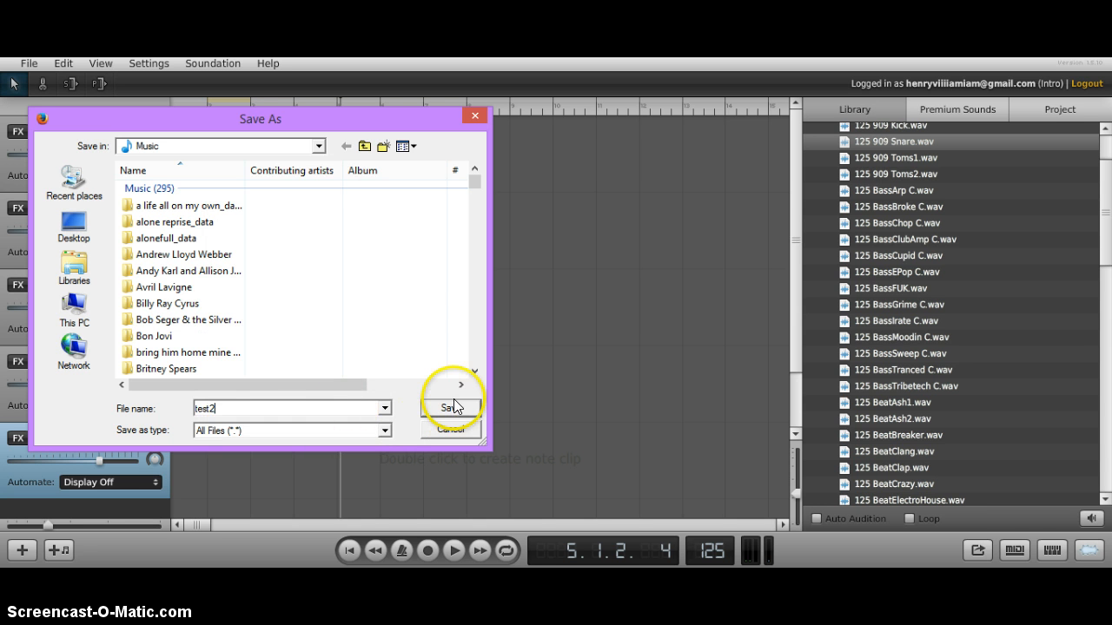
{"action": "left_click", "coordinate": [453, 406]}
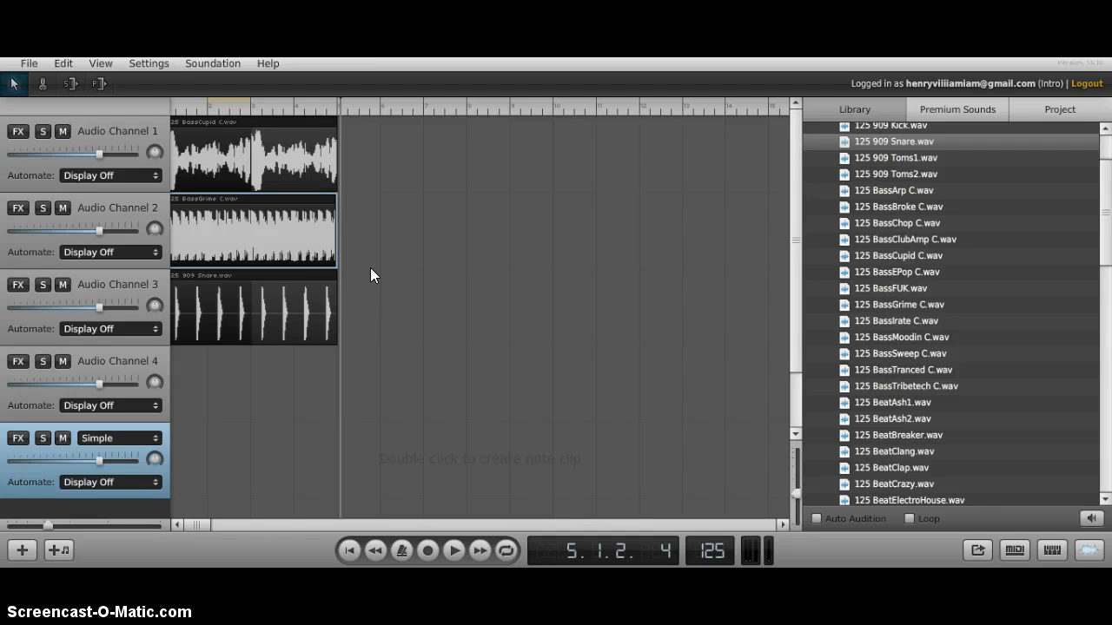
Delete Audio Channels 1 to 4 together with their clips, keeping only the Simple instrument channel.
{"action": "key", "text": "Delete"}
{"action": "left_click", "coordinate": [79, 128]}
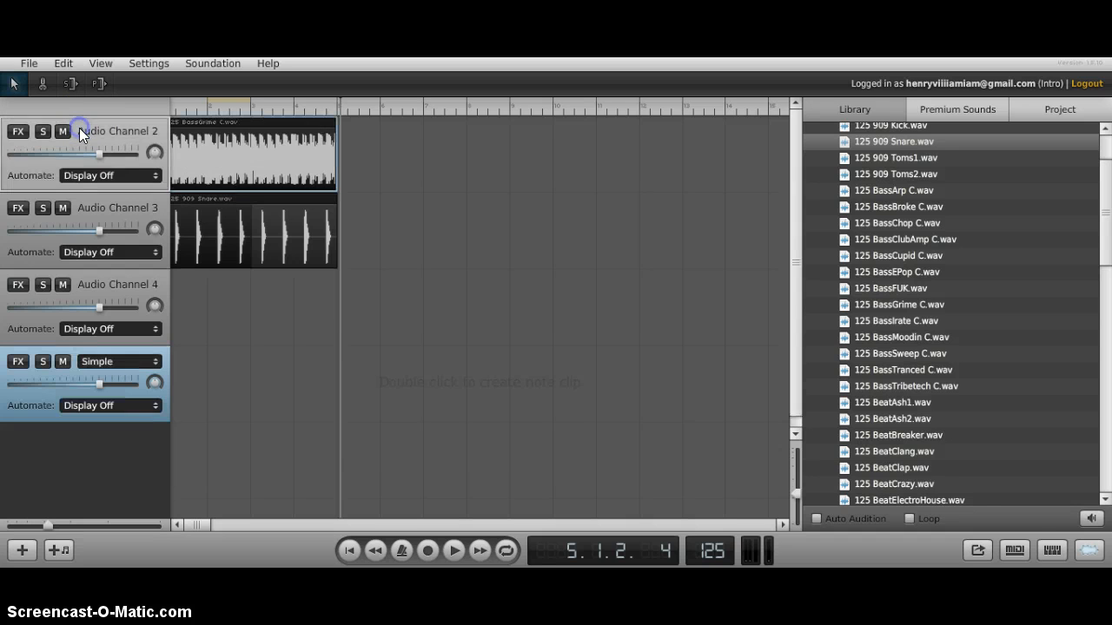
{"action": "key", "text": "Delete"}
{"action": "left_click", "coordinate": [79, 127]}
{"action": "key", "text": "Delete"}
{"action": "left_click", "coordinate": [79, 128]}
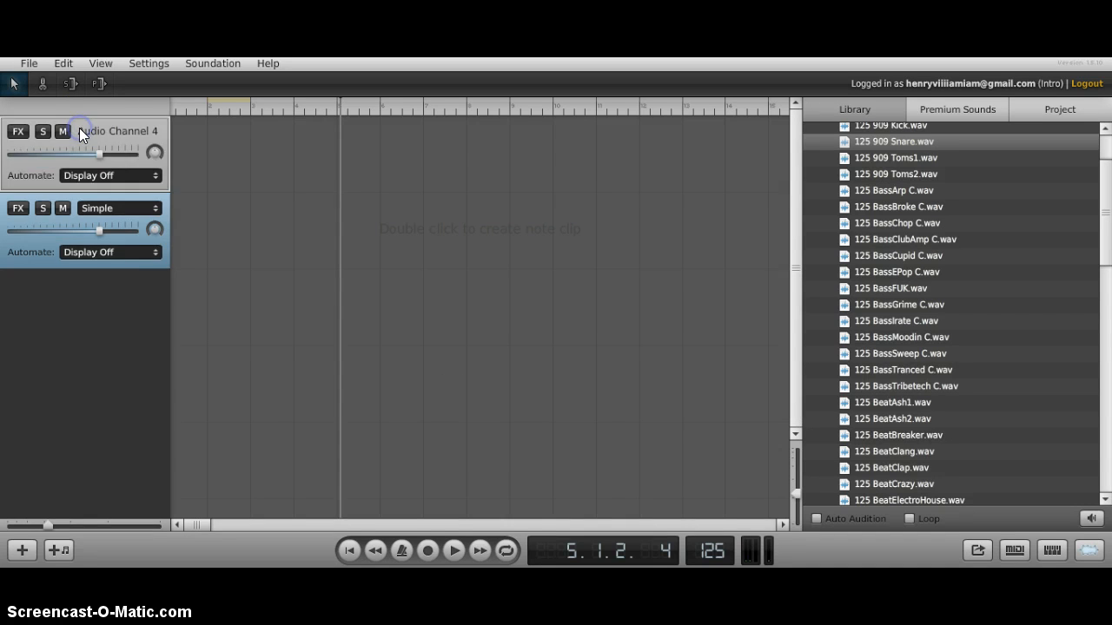
{"action": "key", "text": "Delete"}
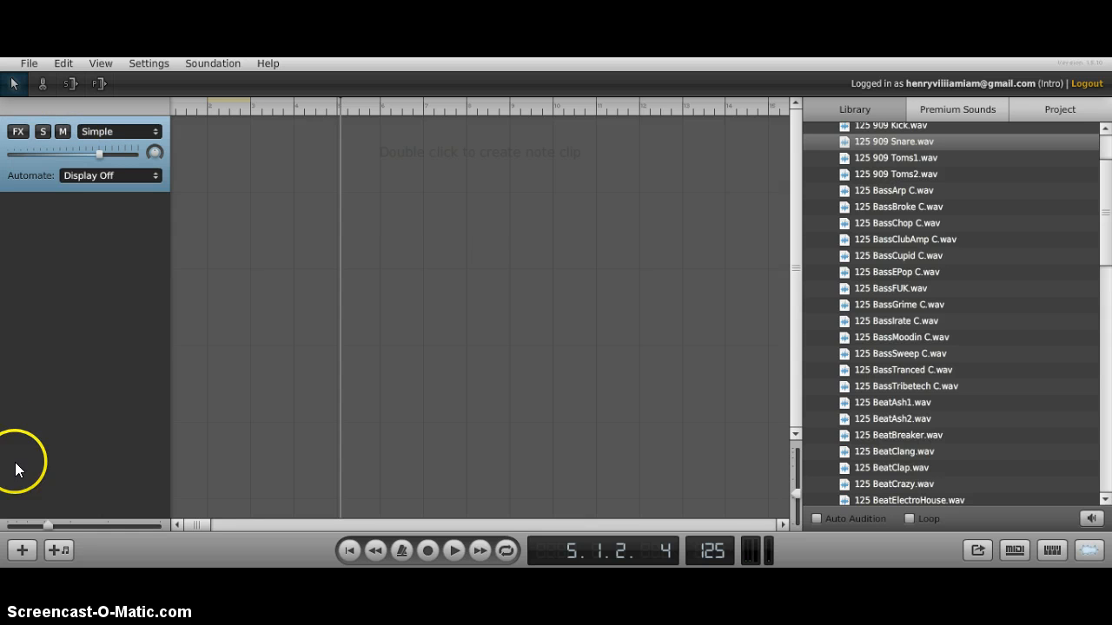
Add a new audio channel and delete it again.
{"action": "left_click", "coordinate": [21, 551]}
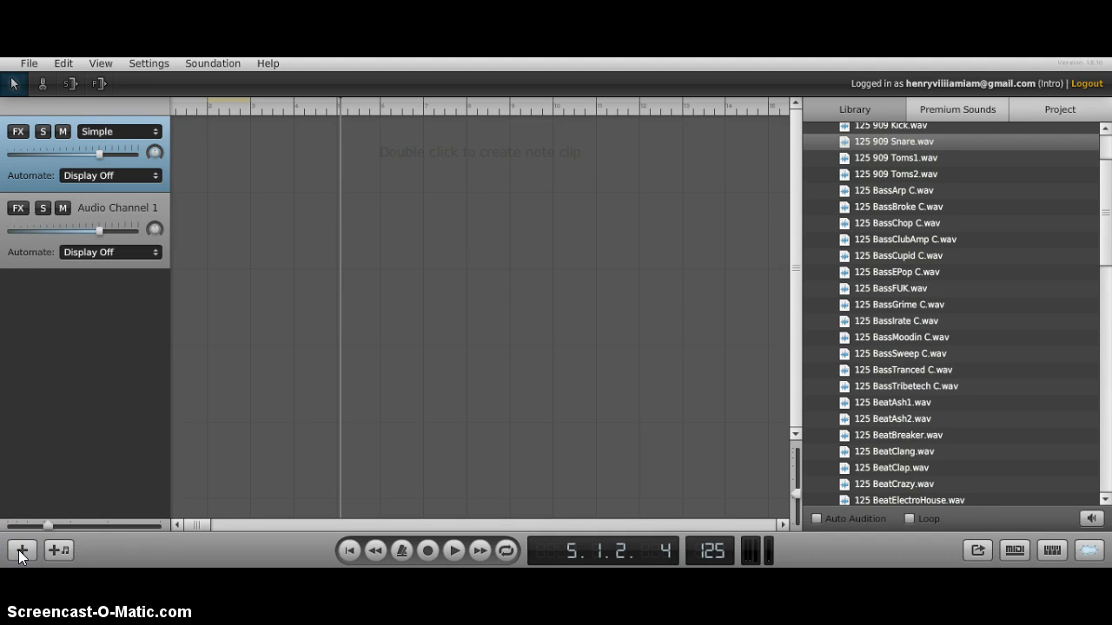
{"action": "key", "text": "Delete"}
{"action": "left_click", "coordinate": [12, 258]}
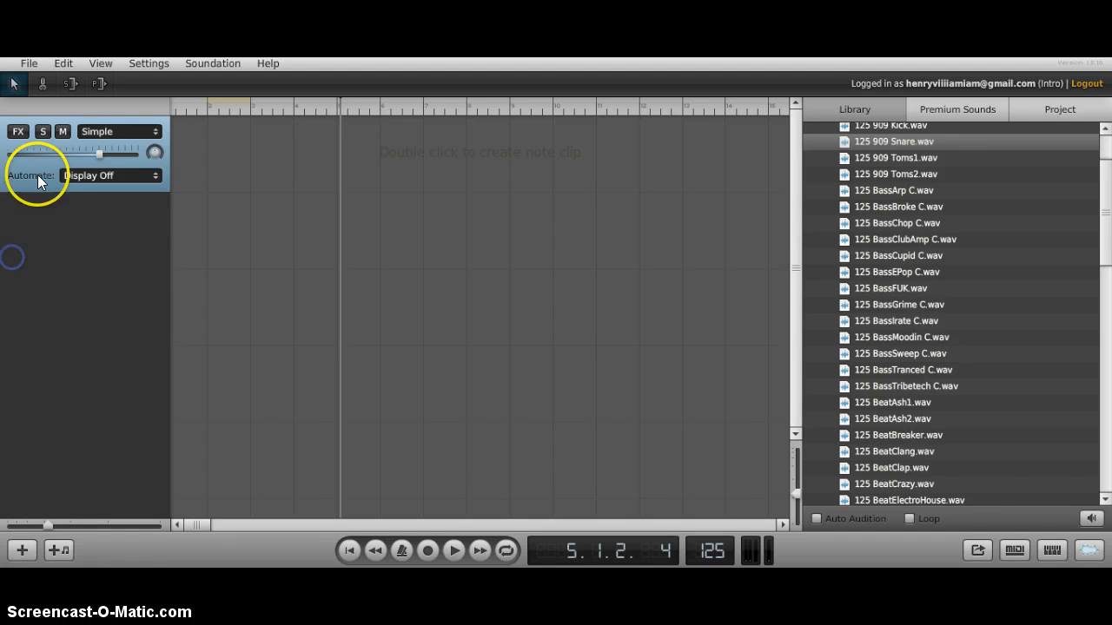
Add three more instrument channels using the Simple synthesizer.
{"action": "left_click", "coordinate": [60, 550]}
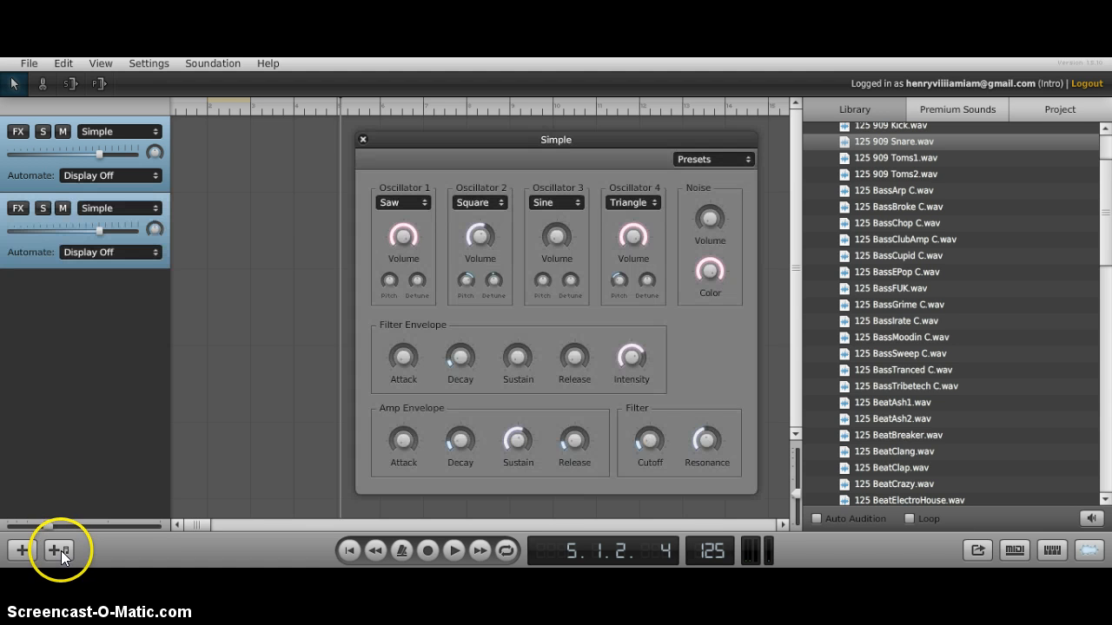
{"action": "left_click", "coordinate": [60, 550]}
{"action": "left_click", "coordinate": [60, 550]}
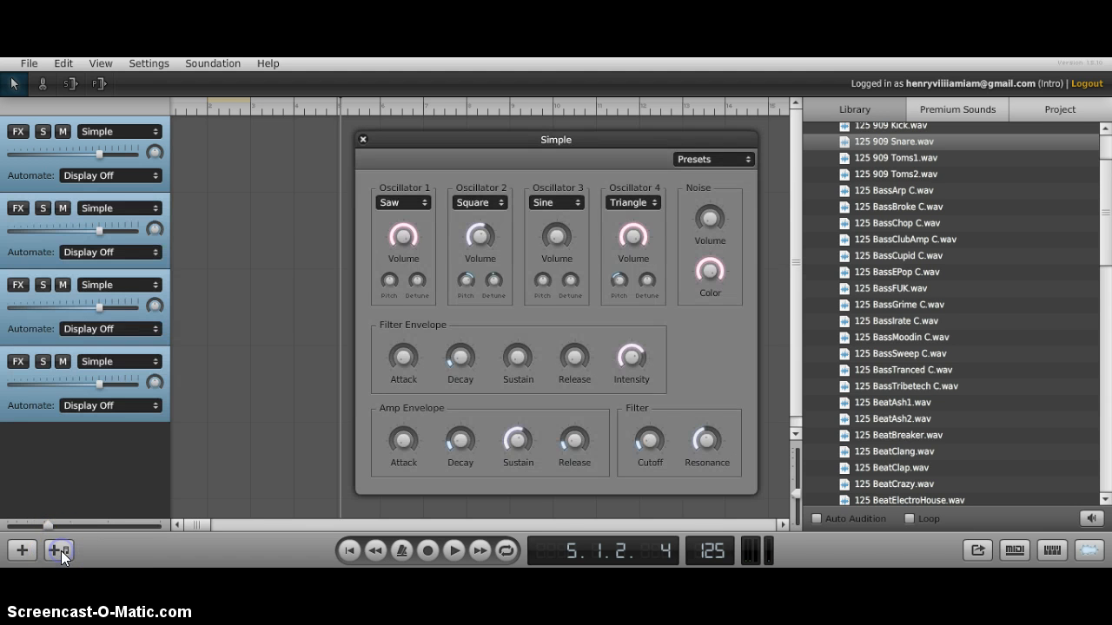
Close the Simple synthesizer editor, collapse the Electronica folder in the library and expand the MIDI folder.
{"action": "left_click", "coordinate": [363, 139]}
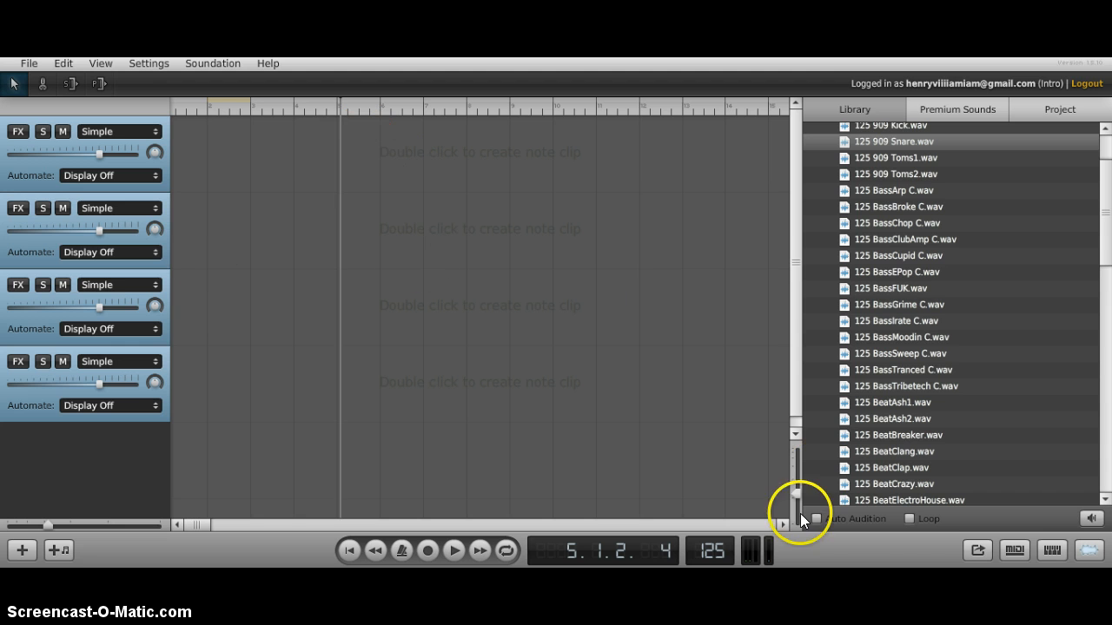
{"action": "left_click_drag", "start_coordinate": [1099, 231], "coordinate": [1101, 162]}
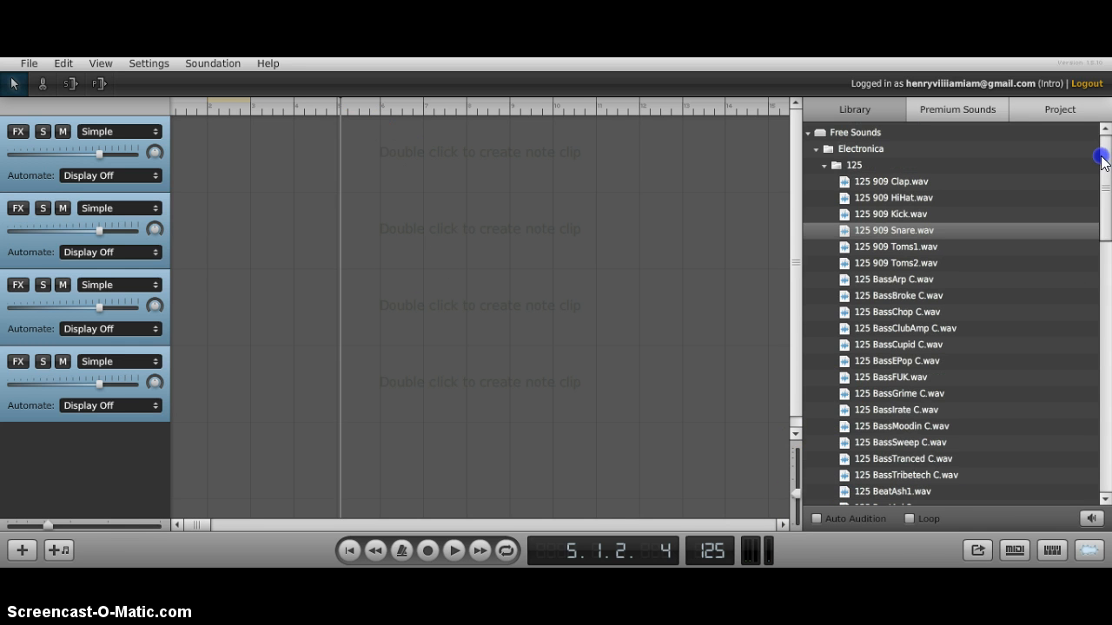
{"action": "left_click", "coordinate": [822, 163]}
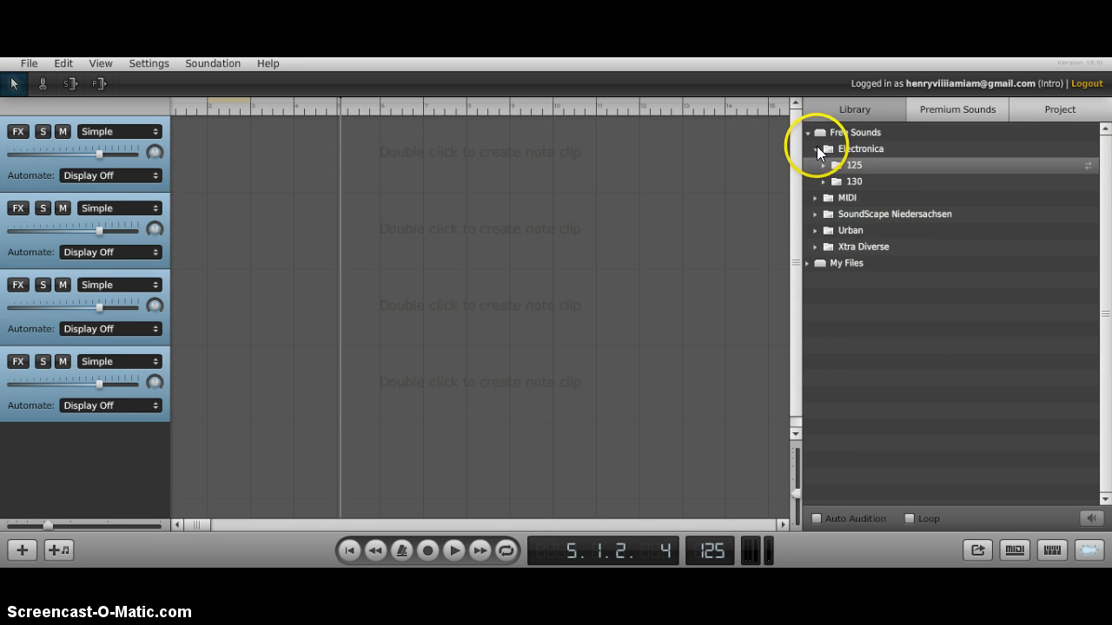
{"action": "left_click", "coordinate": [816, 149]}
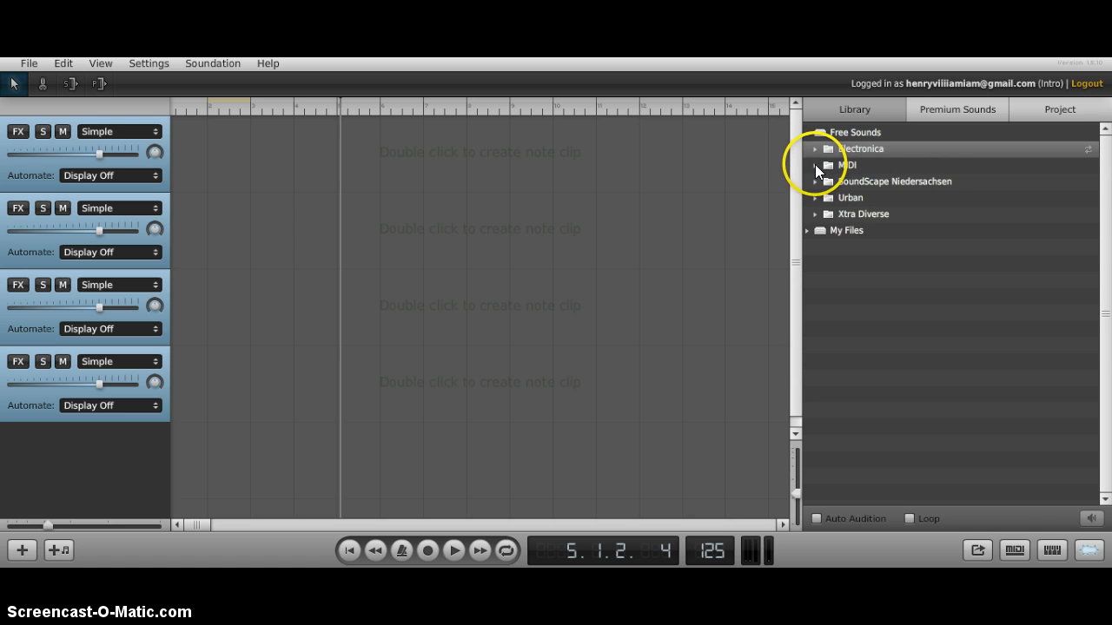
{"action": "left_click", "coordinate": [814, 164]}
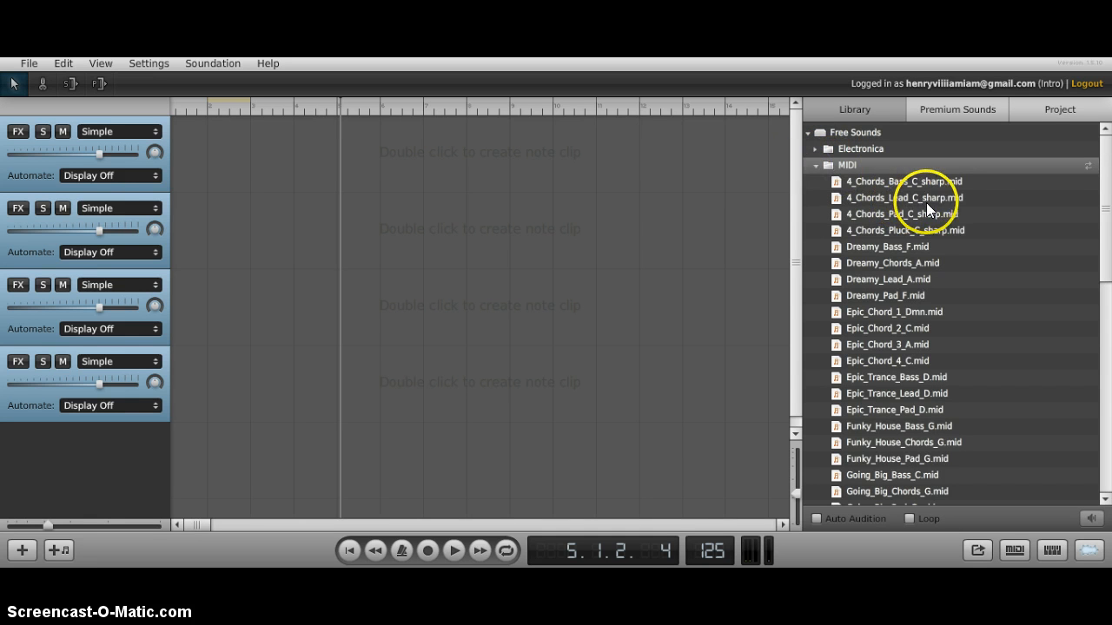
{"action": "mouse_move", "coordinate": [1099, 193]}
{"action": "left_mouse_down"}
{"action": "mouse_move", "coordinate": [1099, 320]}
{"action": "mouse_move", "coordinate": [1101, 186]}
{"action": "left_mouse_up"}
Place the 4_Chords Bass, Lead, Pad and Pluck C_sharp MIDI clips at bar 1, one on each channel from first to fourth.
{"action": "left_click_drag", "start_coordinate": [863, 184], "coordinate": [194, 156]}
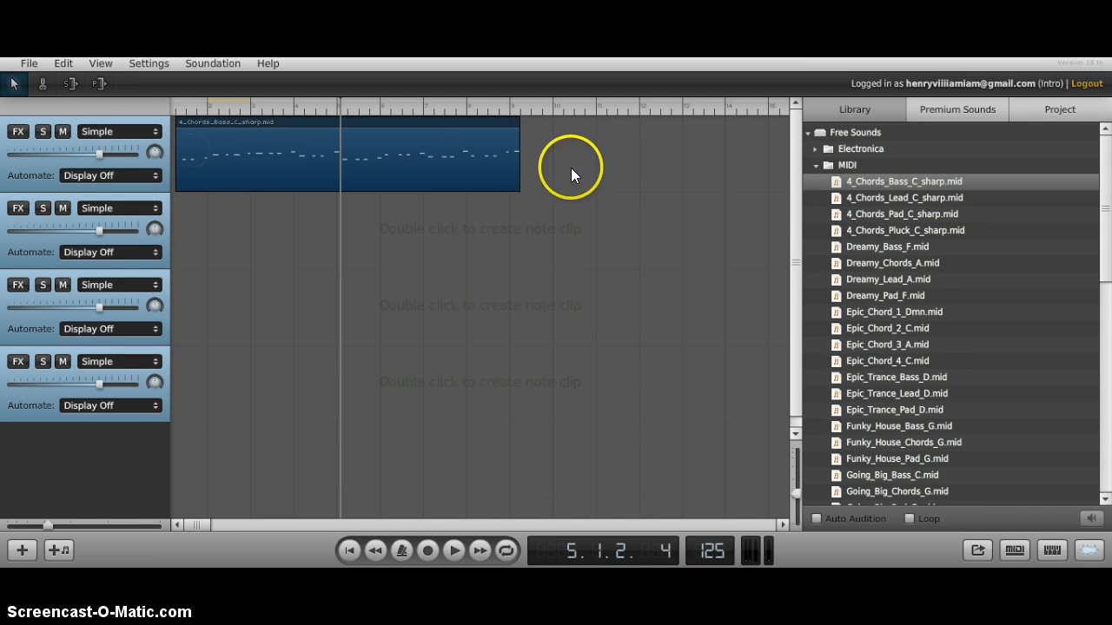
{"action": "left_click_drag", "start_coordinate": [430, 161], "coordinate": [419, 160]}
{"action": "left_click_drag", "start_coordinate": [874, 198], "coordinate": [191, 229]}
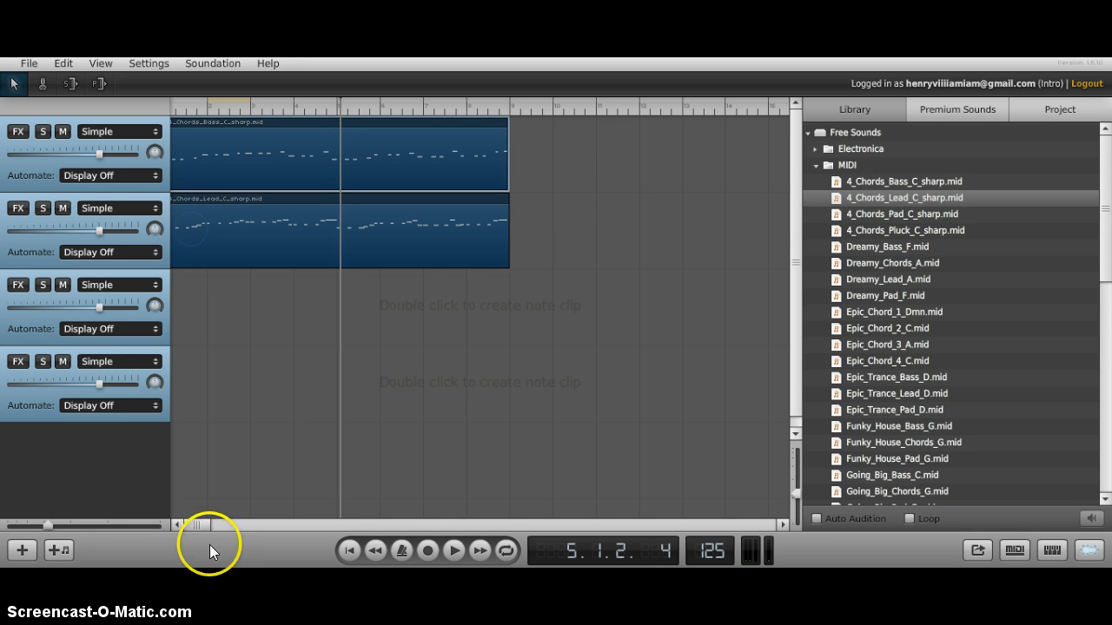
{"action": "left_click_drag", "start_coordinate": [195, 521], "coordinate": [188, 521]}
{"action": "left_click_drag", "start_coordinate": [889, 214], "coordinate": [197, 311]}
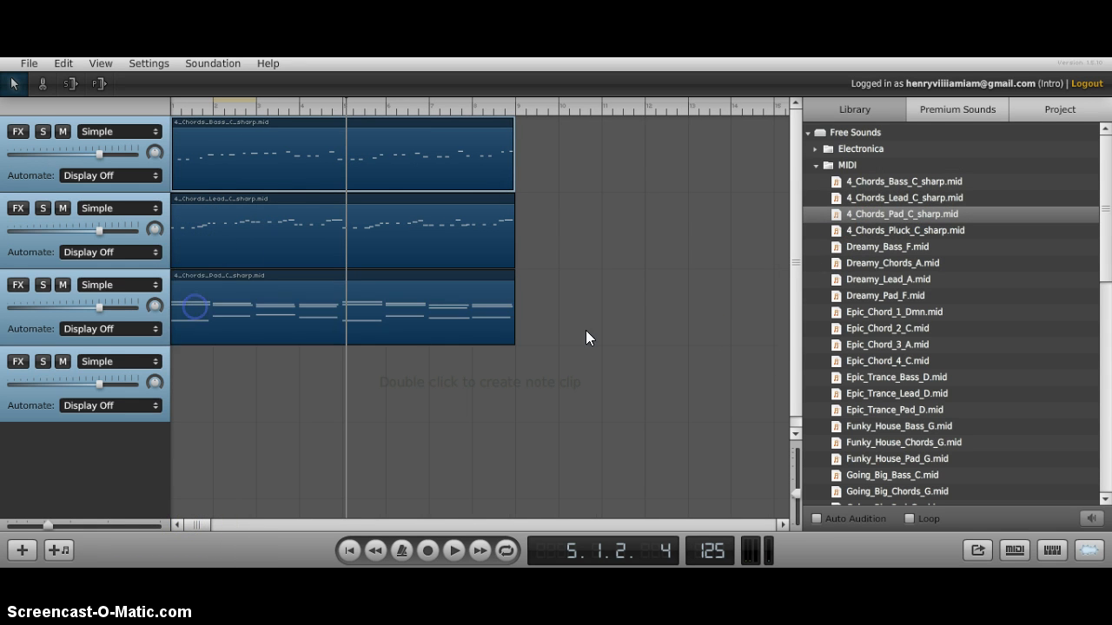
{"action": "left_click_drag", "start_coordinate": [918, 234], "coordinate": [191, 382]}
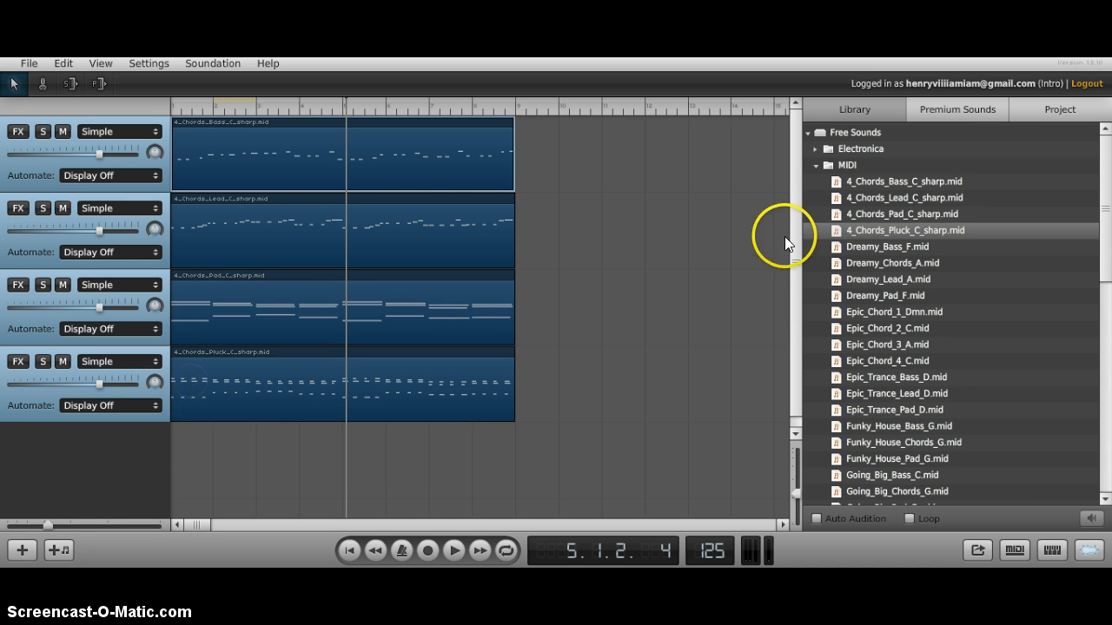
{"action": "left_click", "coordinate": [348, 550]}
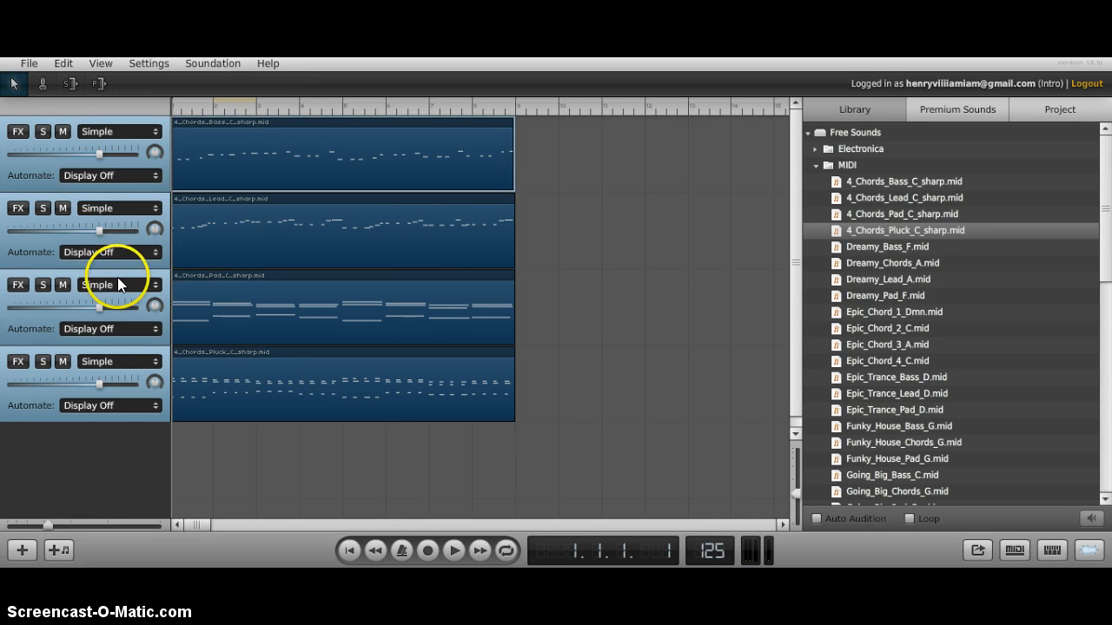
Inspect the first channel's Simple synthesizer settings, and play the arrangement from the start.
{"action": "left_click", "coordinate": [145, 129]}
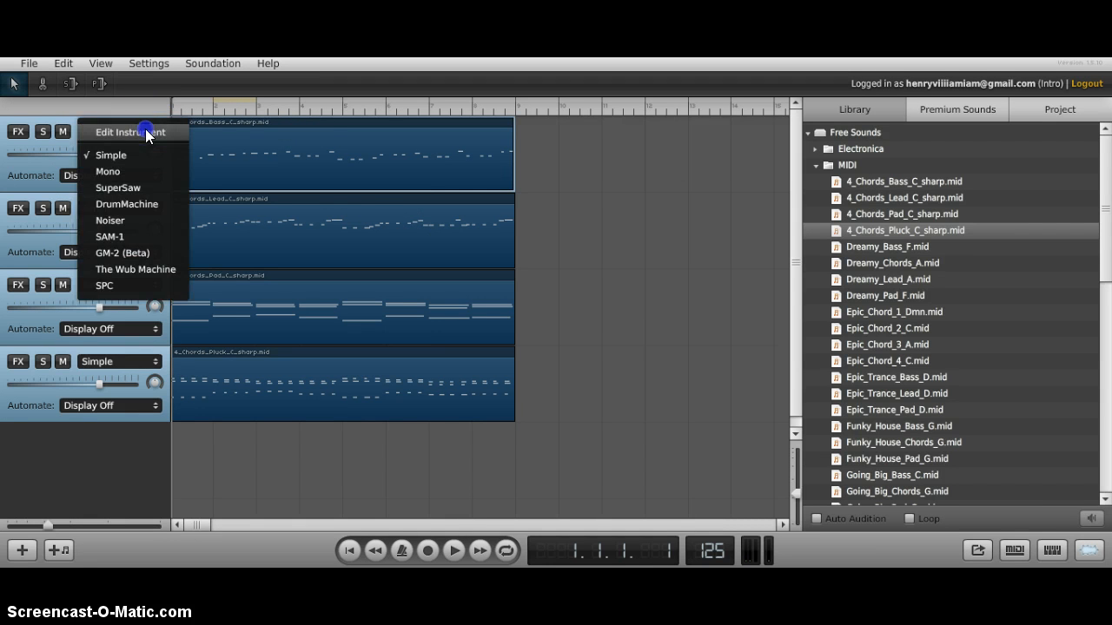
{"action": "left_click", "coordinate": [159, 131]}
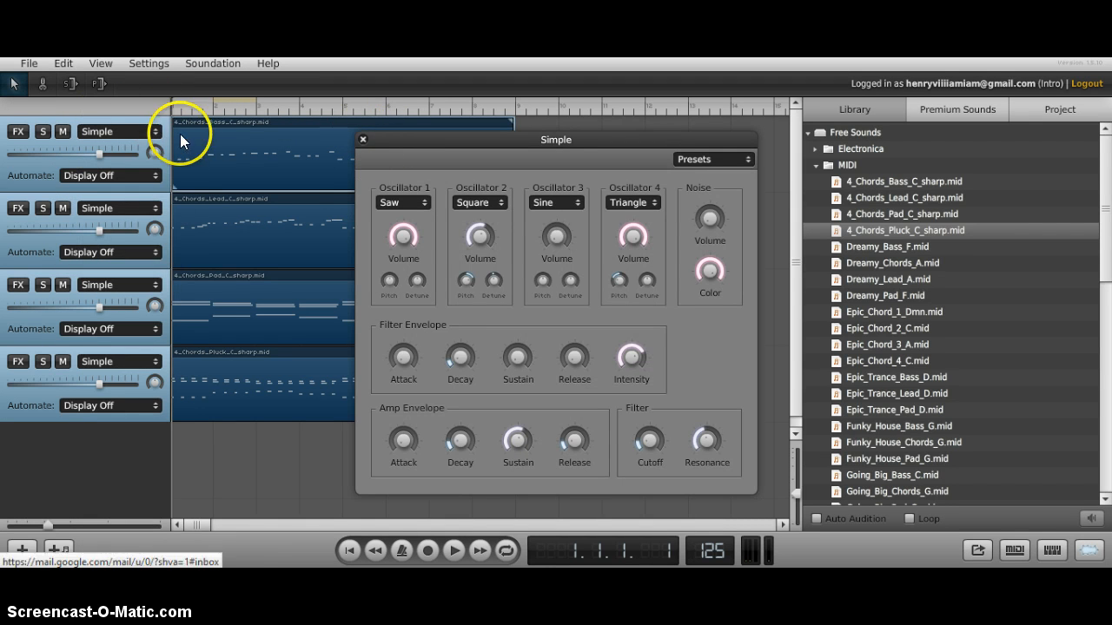
{"action": "left_click", "coordinate": [142, 129]}
{"action": "left_click", "coordinate": [148, 131]}
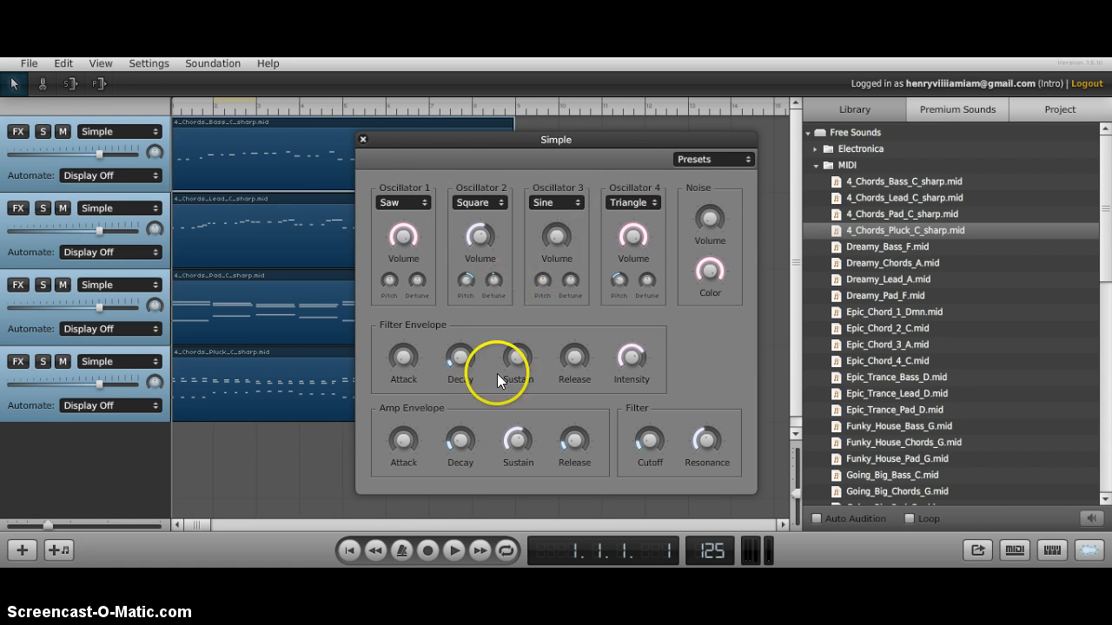
{"action": "left_click", "coordinate": [364, 139]}
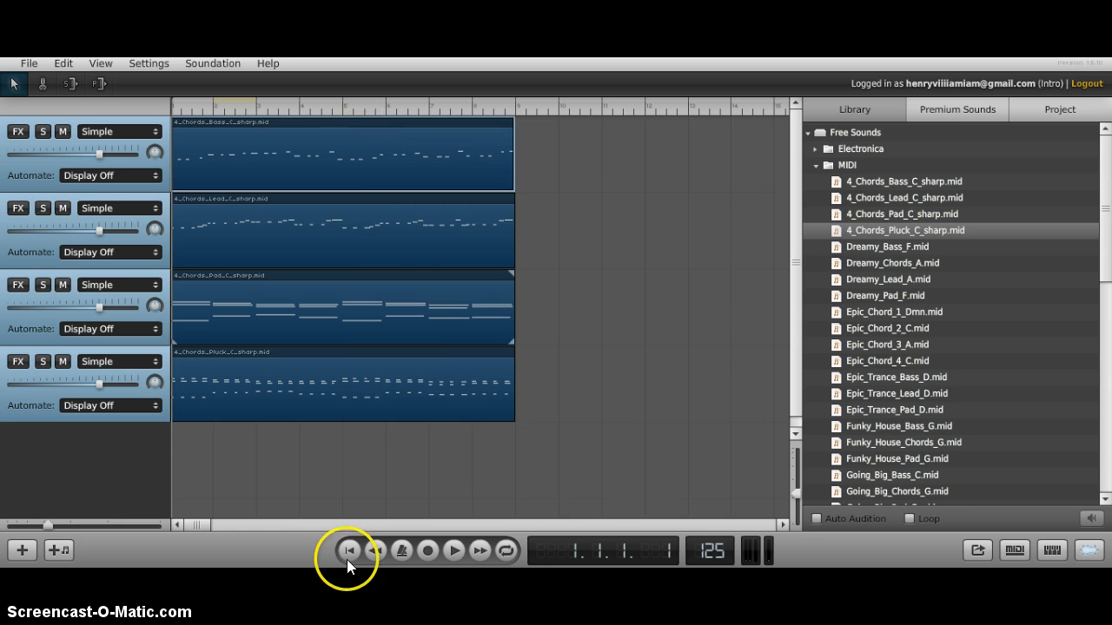
{"action": "left_click", "coordinate": [455, 550]}
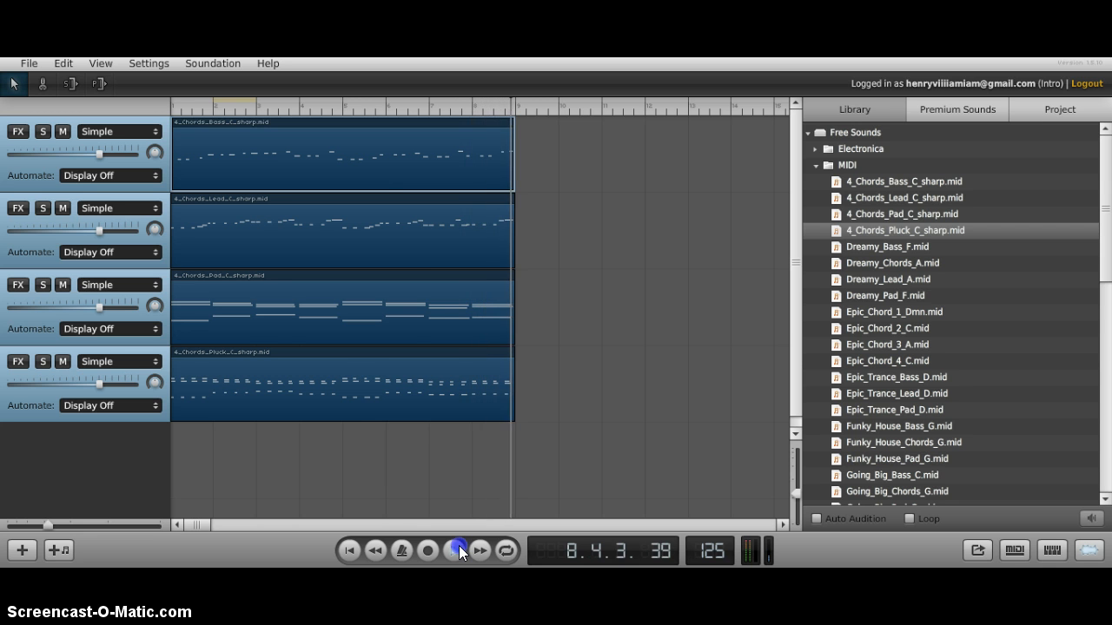
{"action": "left_click", "coordinate": [350, 550]}
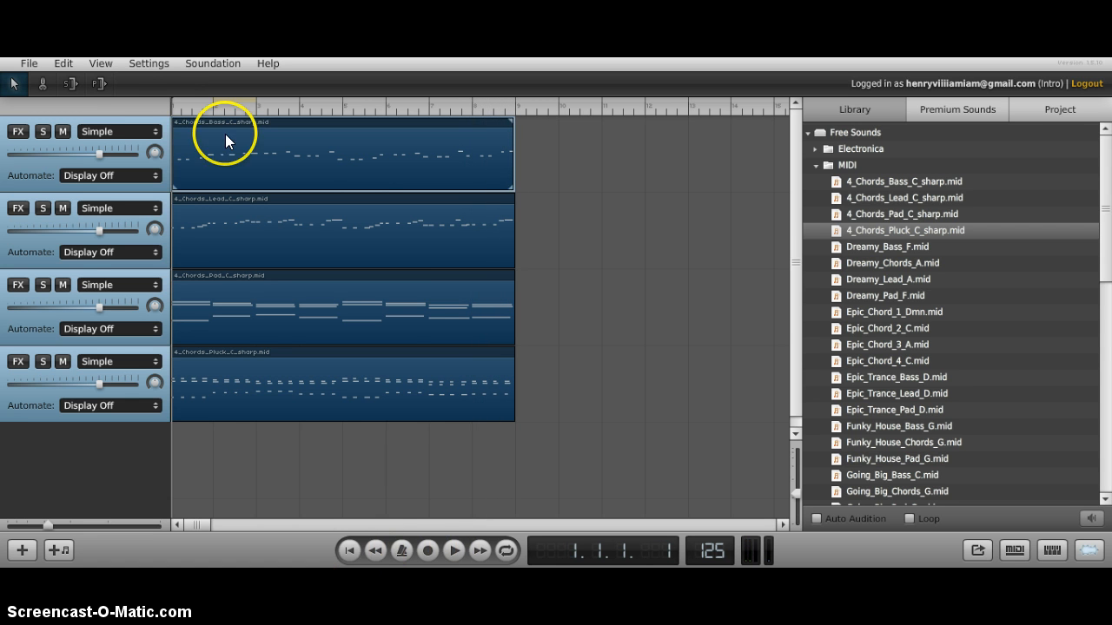
Try the Mono and The Wub Machine instruments on the first channel.
{"action": "left_click", "coordinate": [141, 133]}
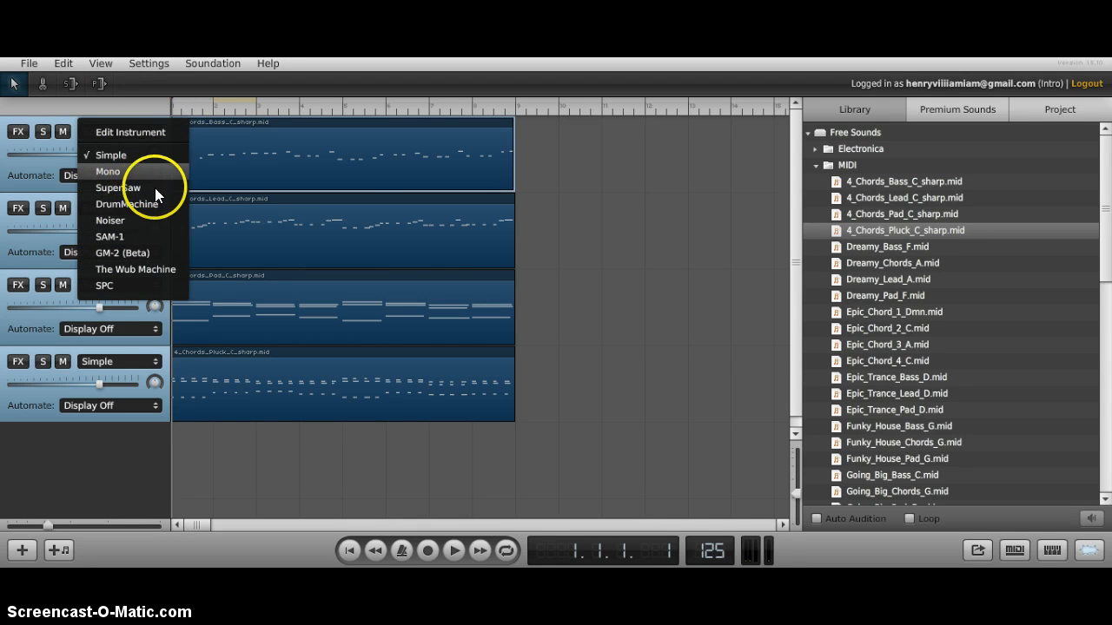
{"action": "left_click", "coordinate": [147, 172]}
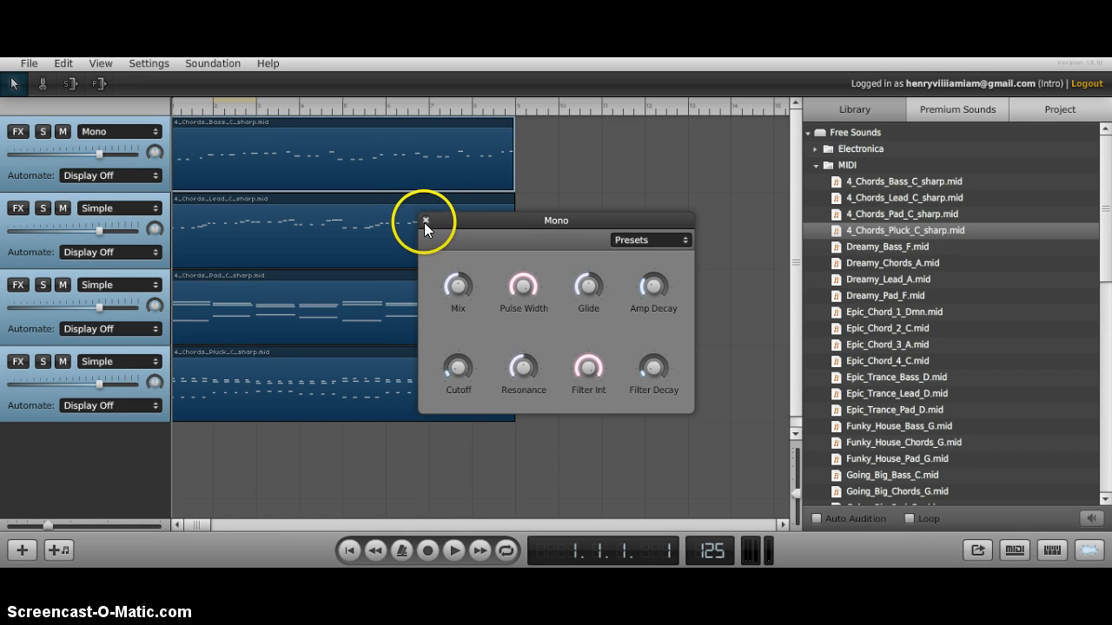
{"action": "left_click", "coordinate": [425, 221]}
{"action": "left_click", "coordinate": [153, 130]}
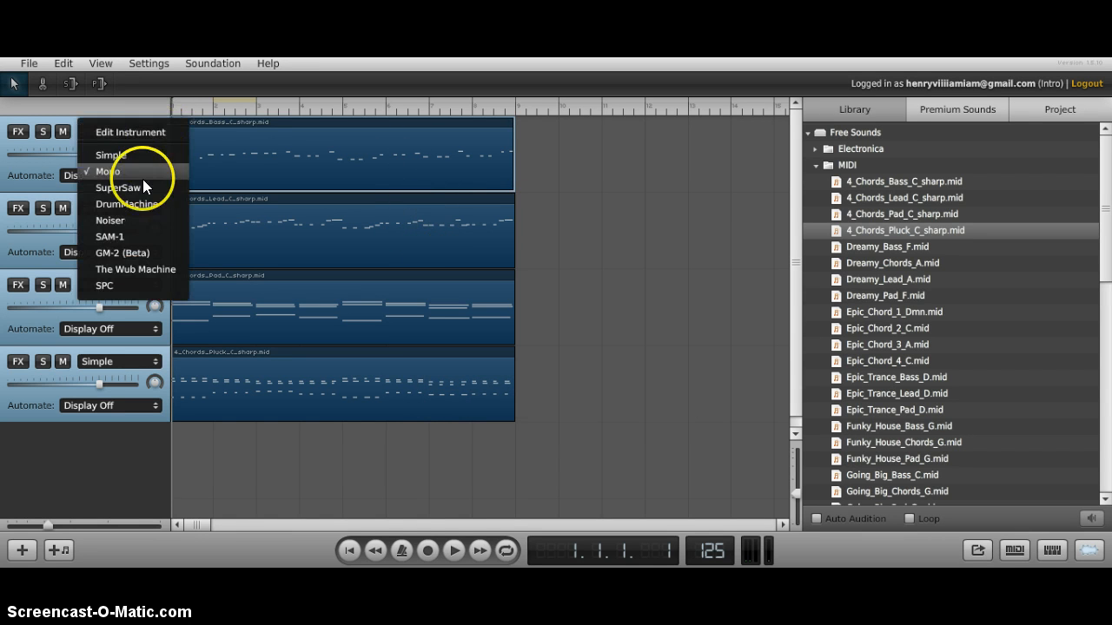
{"action": "left_click", "coordinate": [176, 265]}
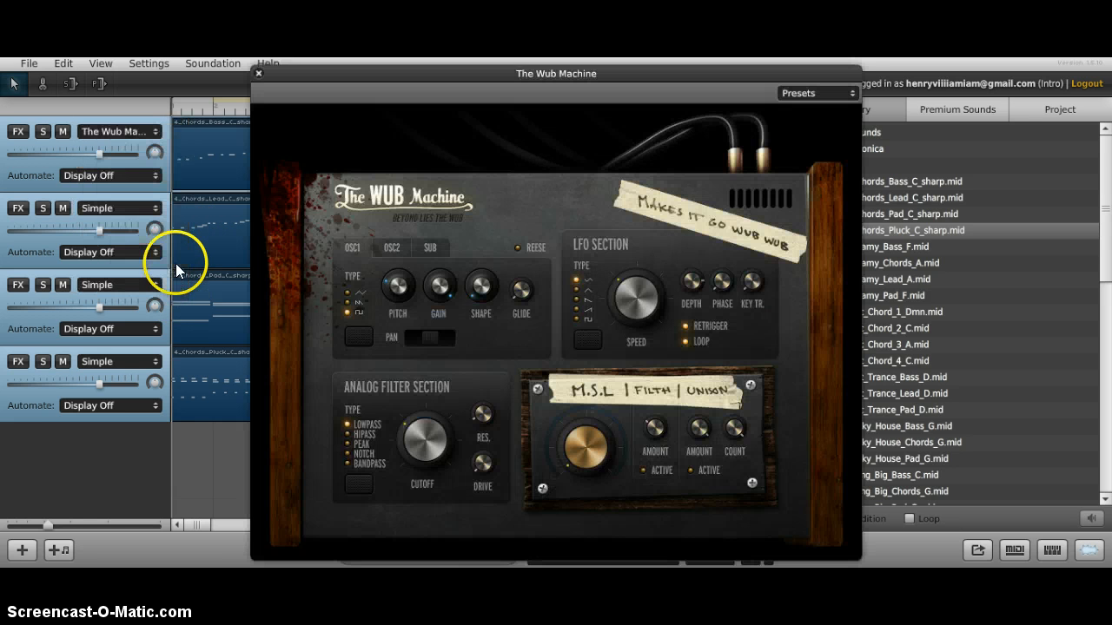
{"action": "left_click", "coordinate": [257, 74]}
Try the SAM-1 instrument on the first channel and review its list of available sounds.
{"action": "left_click", "coordinate": [151, 132]}
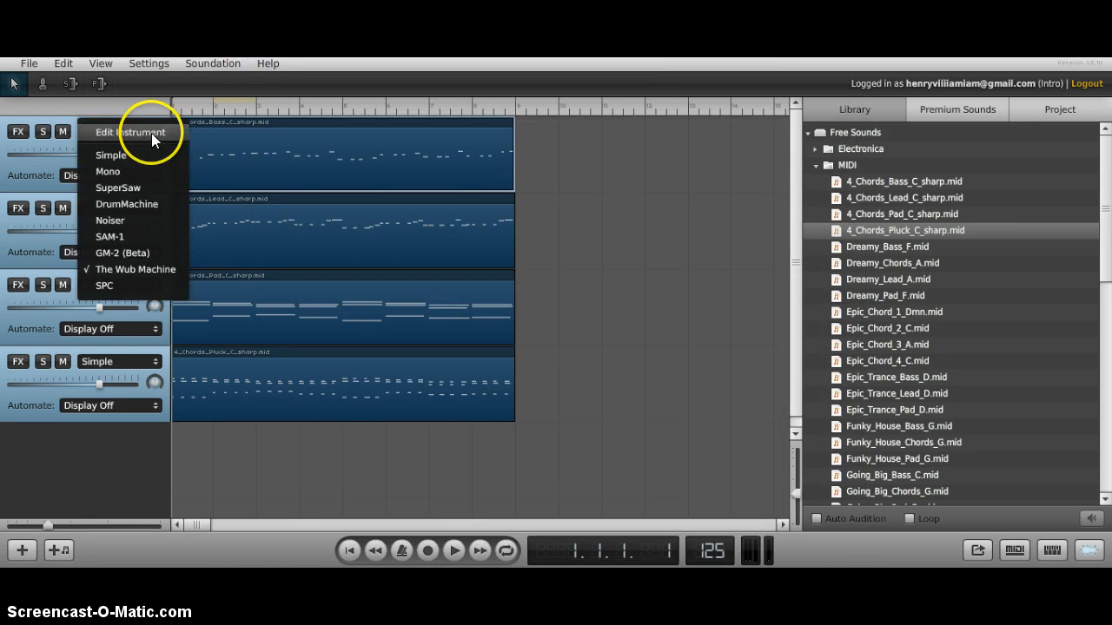
{"action": "left_click", "coordinate": [168, 238]}
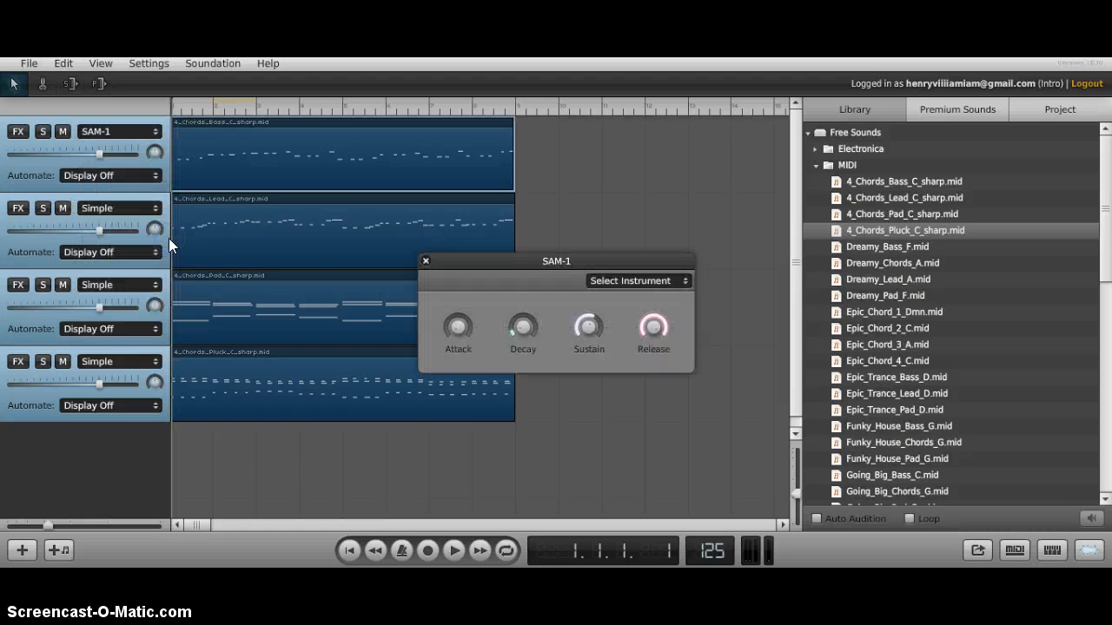
{"action": "left_click", "coordinate": [631, 285]}
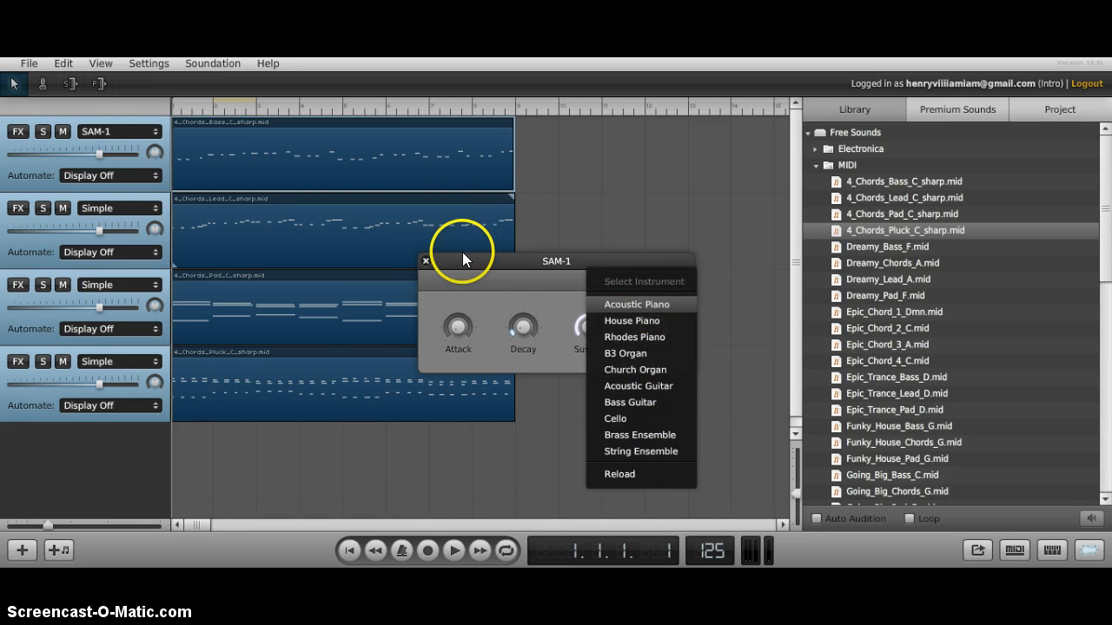
{"action": "left_click", "coordinate": [427, 260]}
{"action": "left_click", "coordinate": [425, 260]}
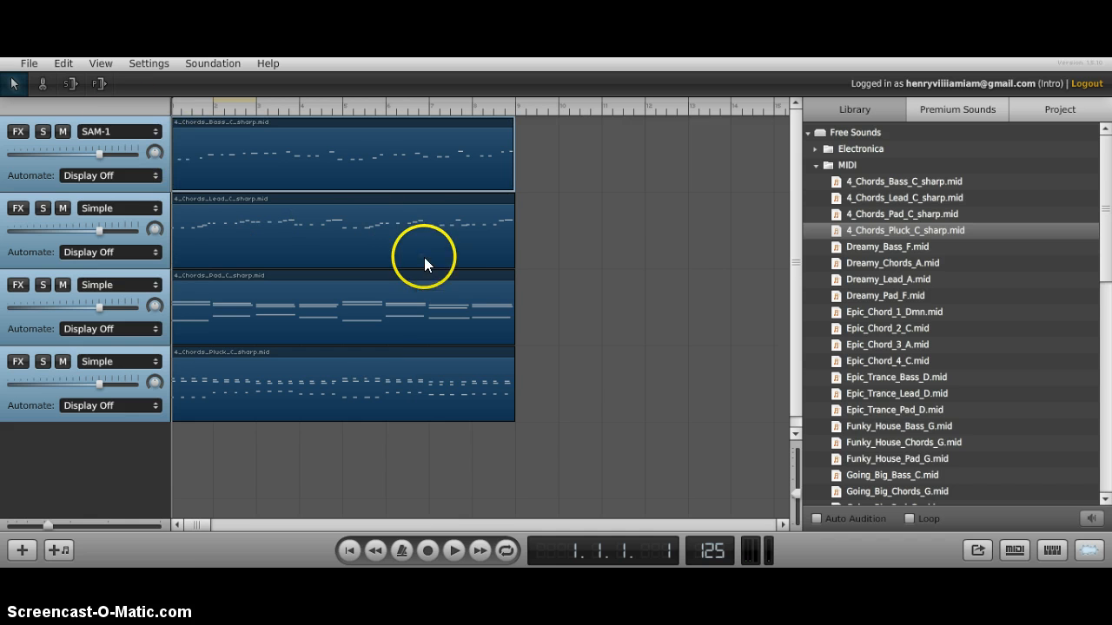
Assign the GM-2 (Beta) instrument to the first channel, which holds the bass clip.
{"action": "left_click", "coordinate": [124, 130]}
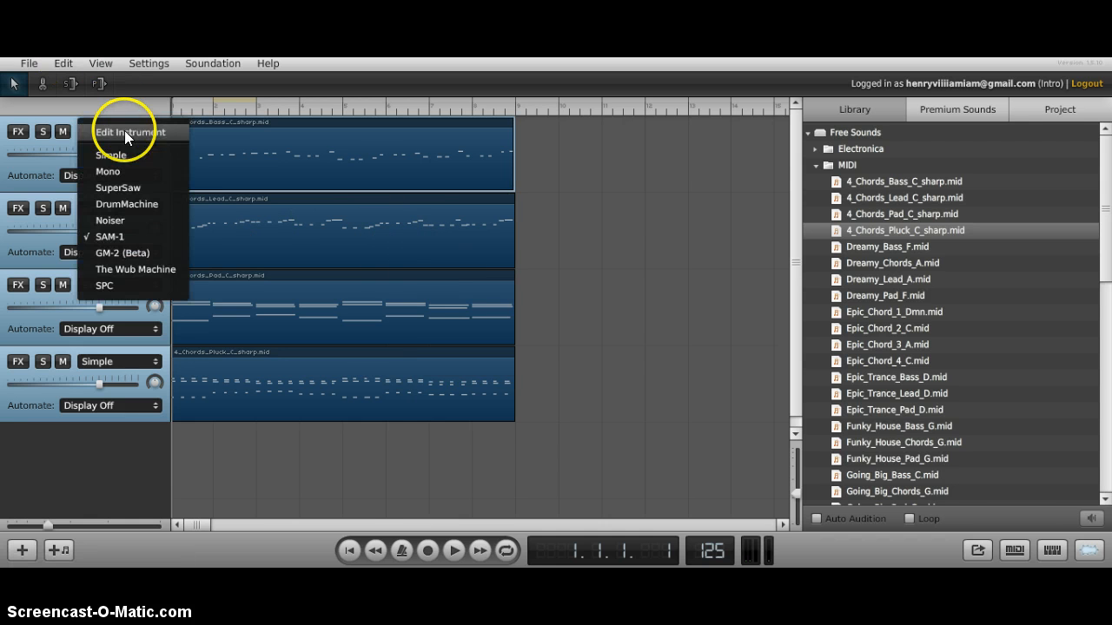
{"action": "left_click", "coordinate": [155, 255]}
{"action": "mouse_move", "coordinate": [681, 273]}
{"action": "left_mouse_down"}
{"action": "mouse_move", "coordinate": [675, 328]}
{"action": "mouse_move", "coordinate": [675, 258]}
{"action": "left_mouse_up"}
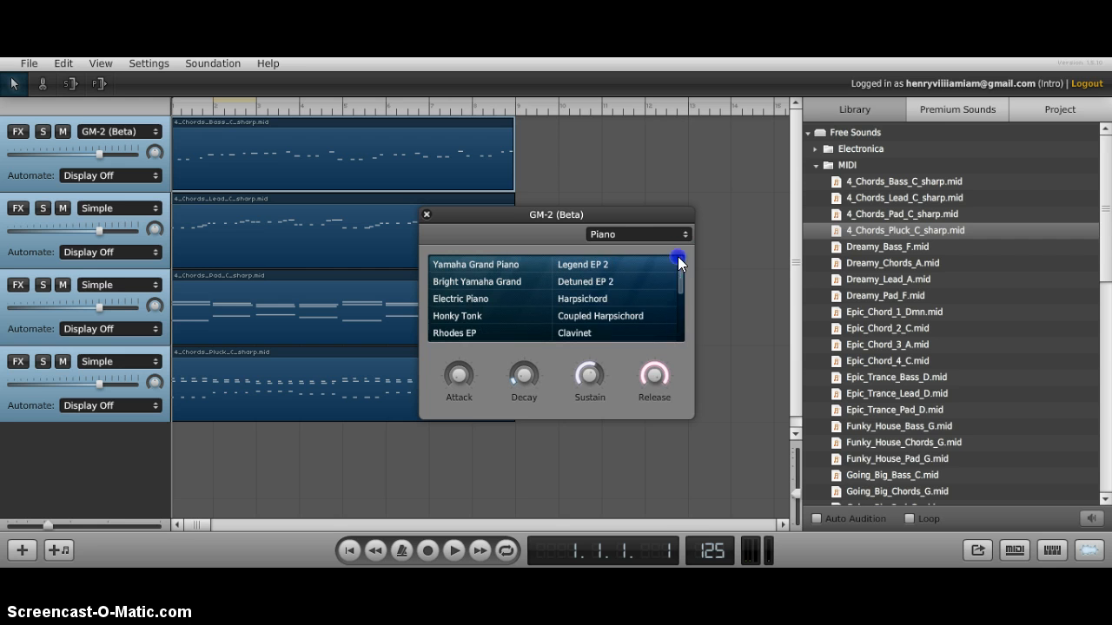
Browse the GM-2 sound categories Orchestra Ensemble, Chromatic Percussion and Guitar for the first channel.
{"action": "left_click", "coordinate": [674, 228]}
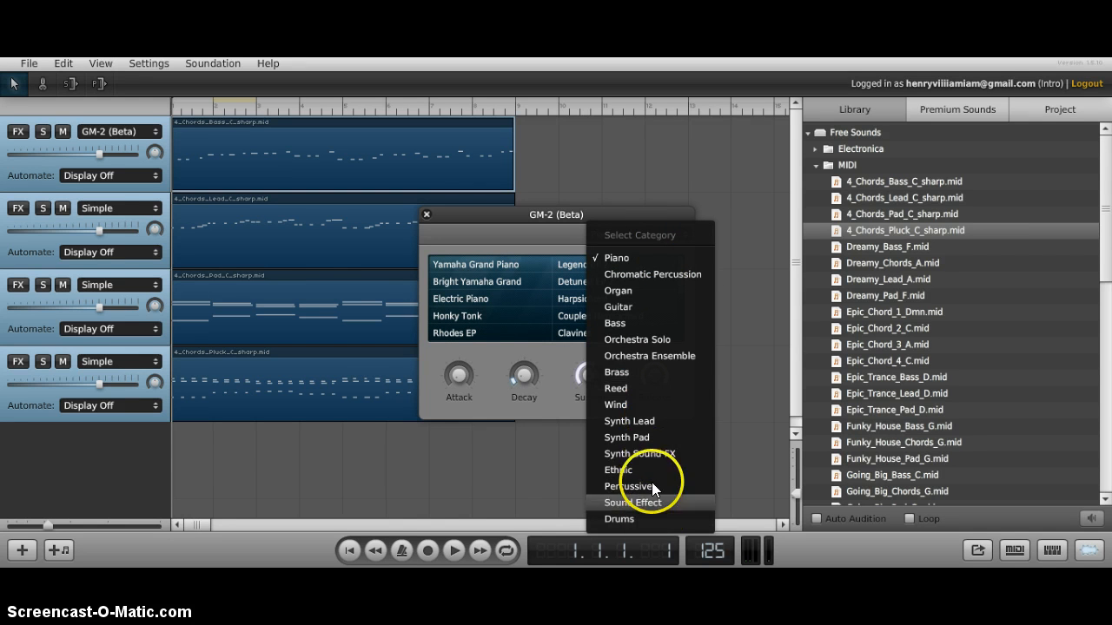
{"action": "left_click", "coordinate": [687, 358]}
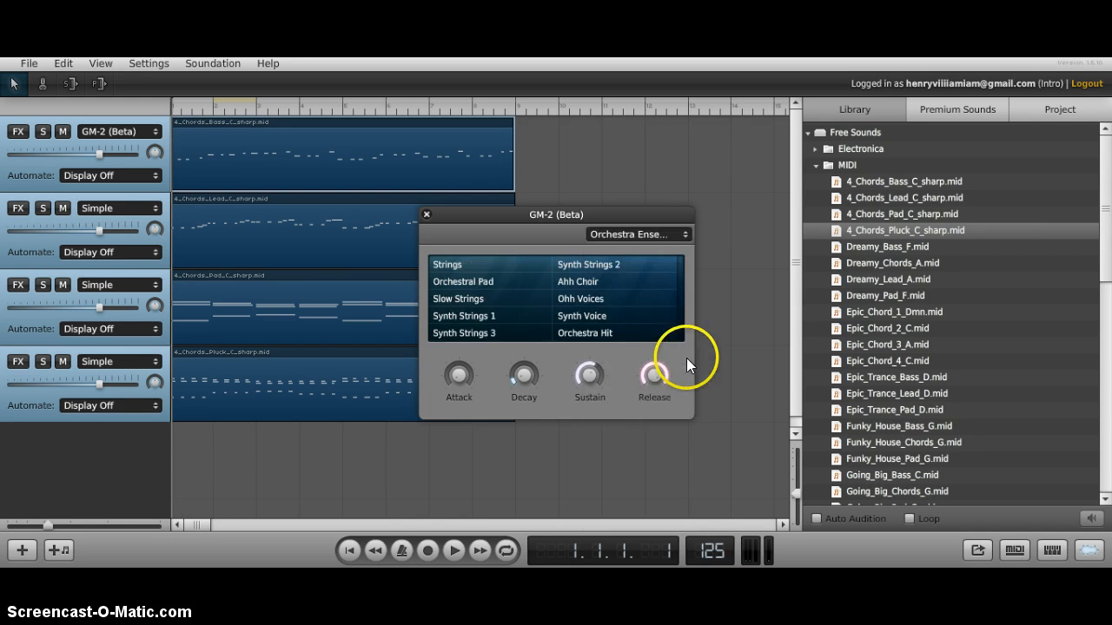
{"action": "left_click", "coordinate": [647, 236]}
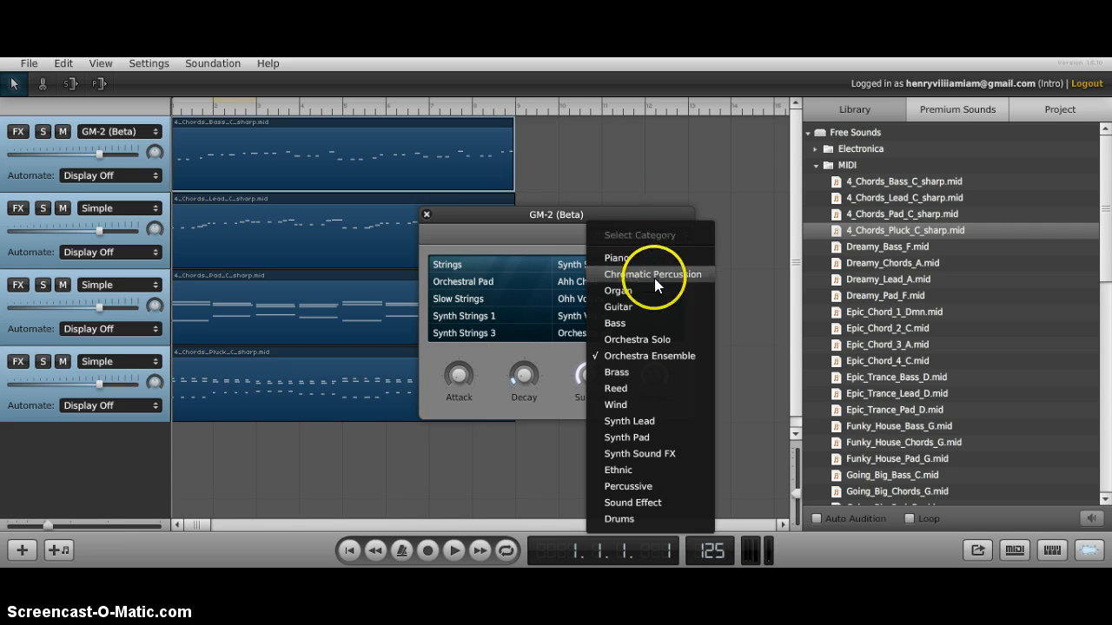
{"action": "left_click", "coordinate": [652, 274]}
{"action": "left_click", "coordinate": [630, 231]}
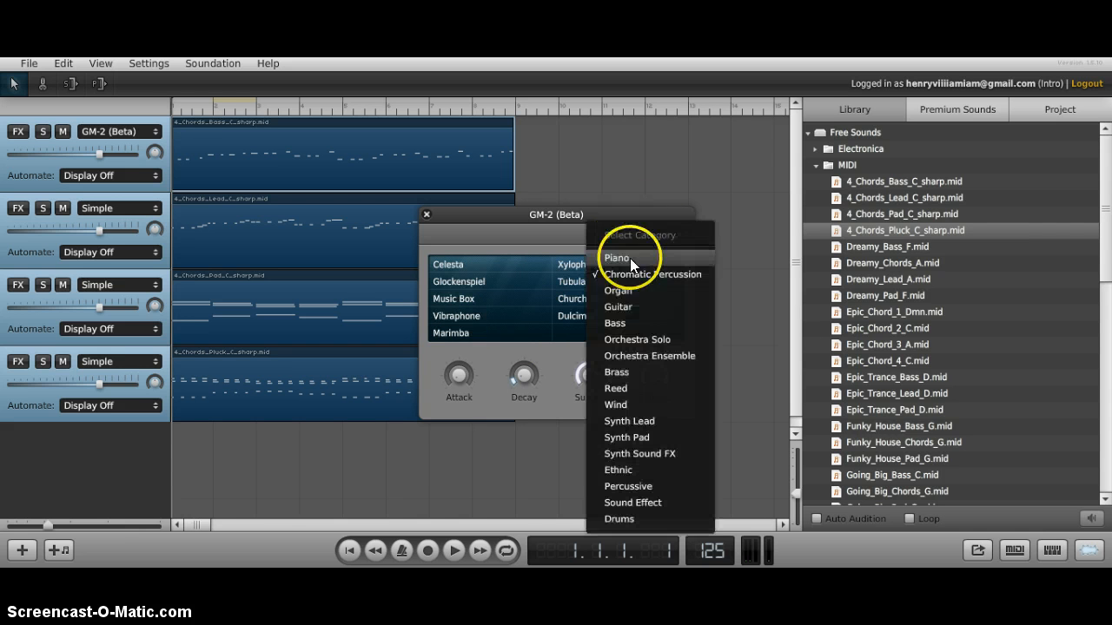
{"action": "left_click", "coordinate": [638, 302]}
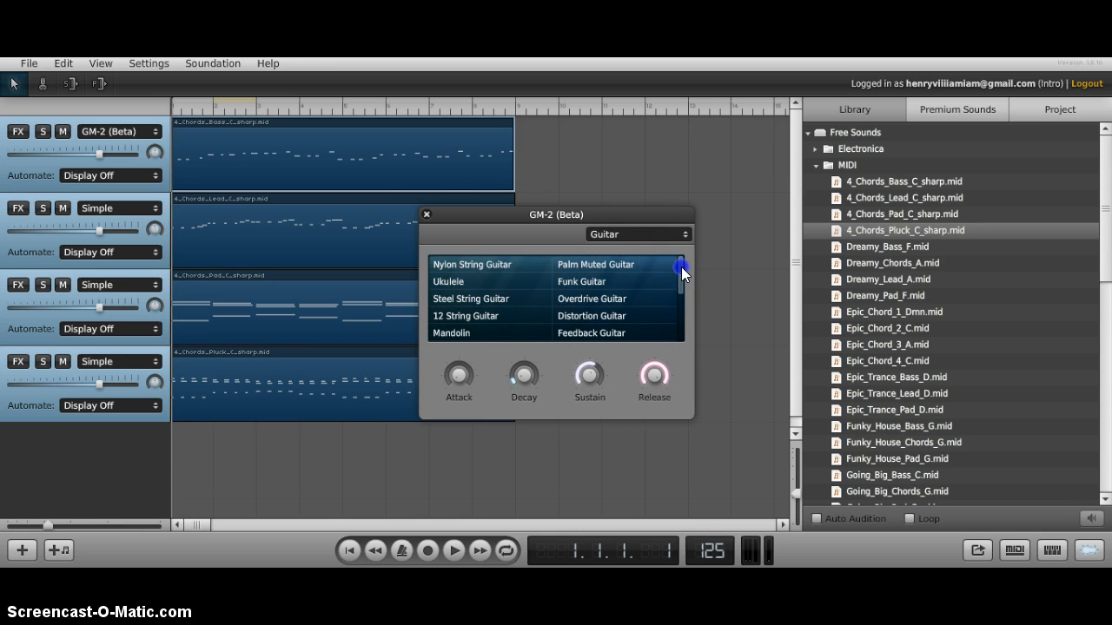
{"action": "mouse_move", "coordinate": [683, 265]}
{"action": "left_mouse_down"}
{"action": "mouse_move", "coordinate": [680, 318]}
{"action": "mouse_move", "coordinate": [685, 264]}
{"action": "left_mouse_up"}
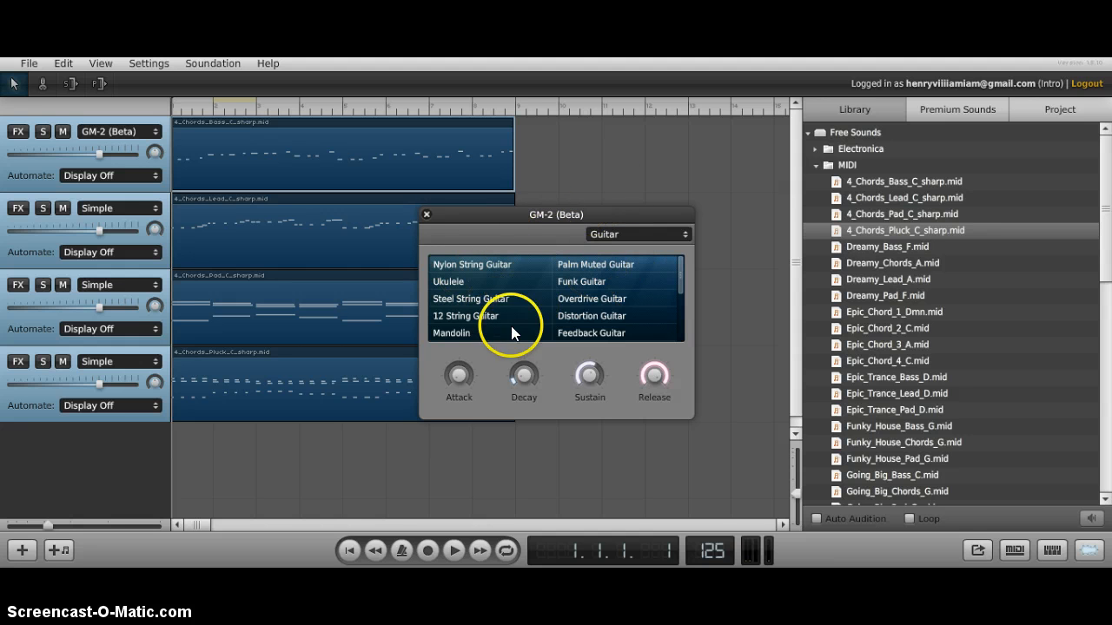
Choose the Yamaha Grand Piano sound from the Piano category for the first channel and close its instrument editor.
{"action": "left_click", "coordinate": [590, 233]}
{"action": "left_click", "coordinate": [615, 252]}
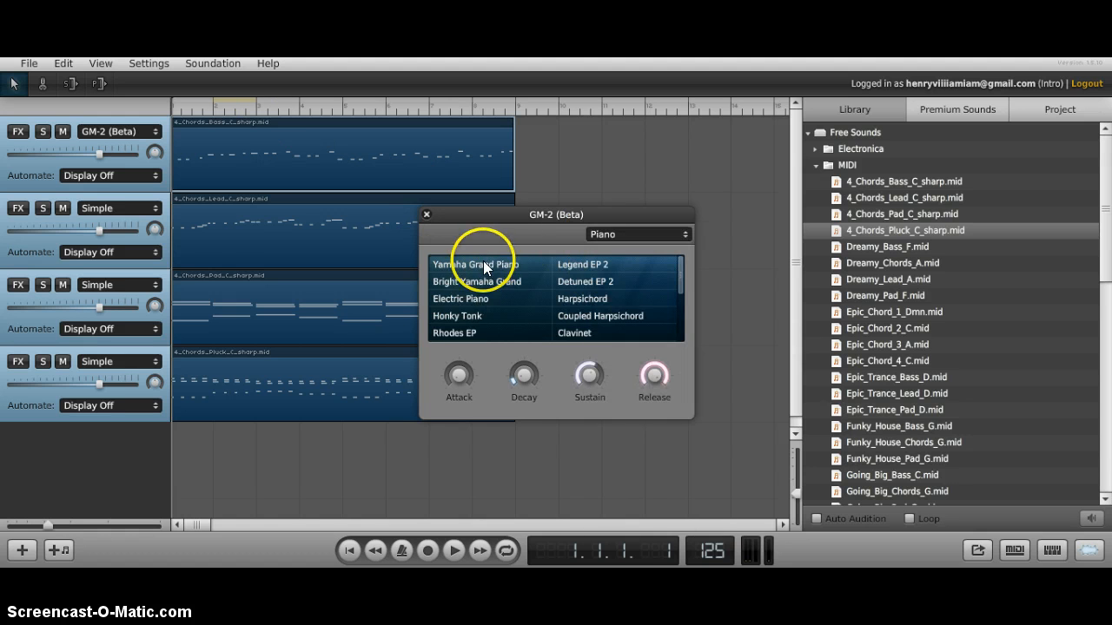
{"action": "left_click", "coordinate": [487, 264]}
{"action": "left_click", "coordinate": [427, 214]}
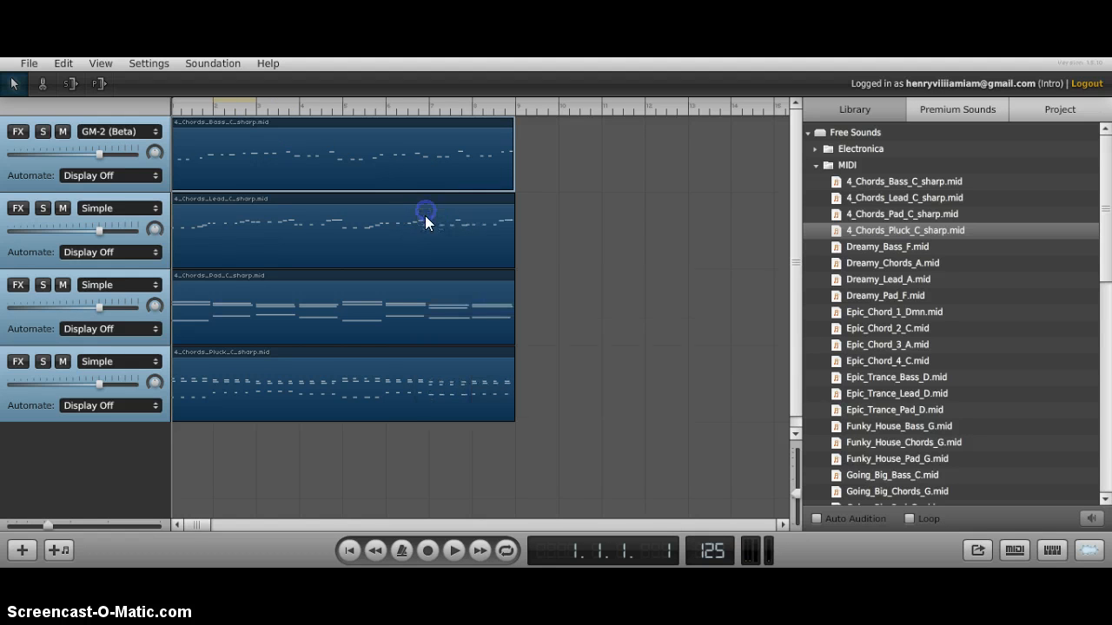
Assign GM-2 (Beta) to the second channel, choose the Harp sound from Orchestra Solo, and close its instrument editor.
{"action": "left_click", "coordinate": [143, 207]}
{"action": "left_click", "coordinate": [139, 329]}
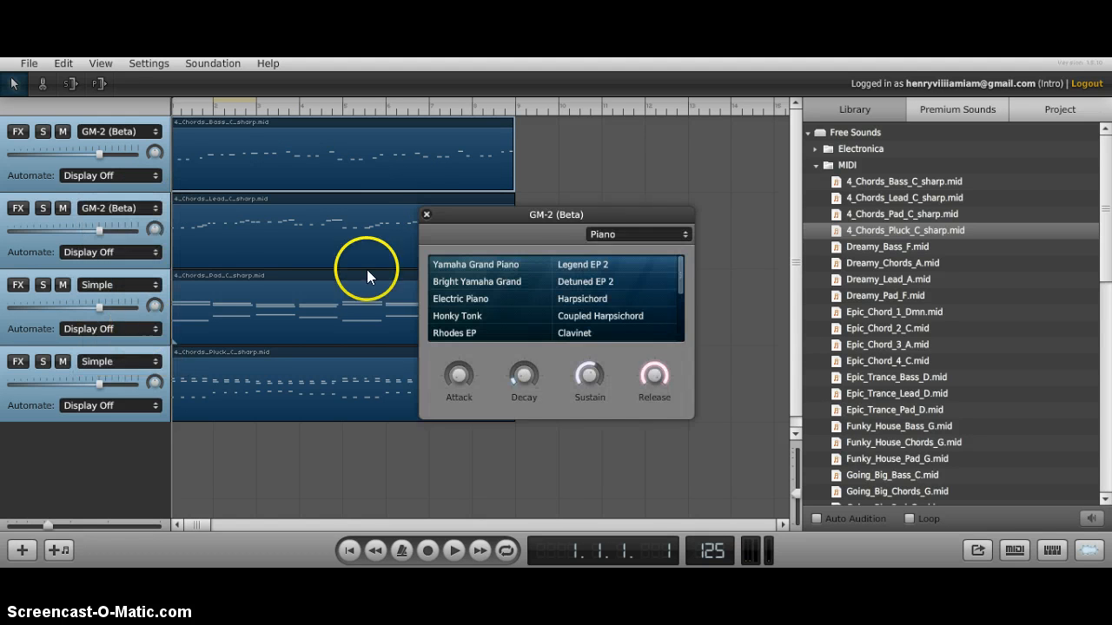
{"action": "left_click", "coordinate": [603, 235]}
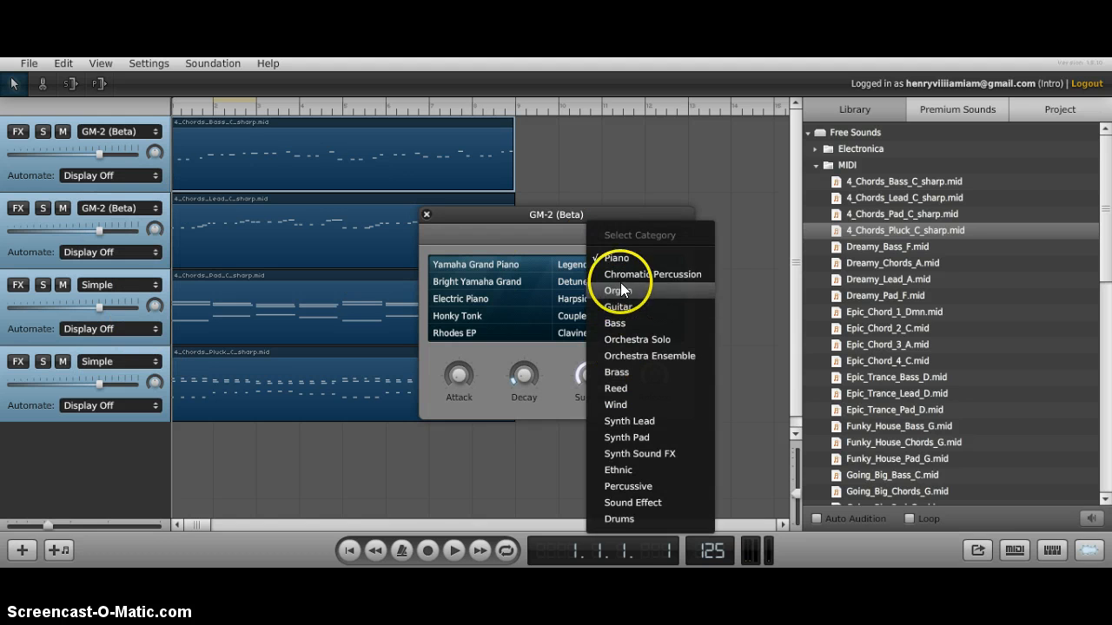
{"action": "left_click", "coordinate": [627, 340]}
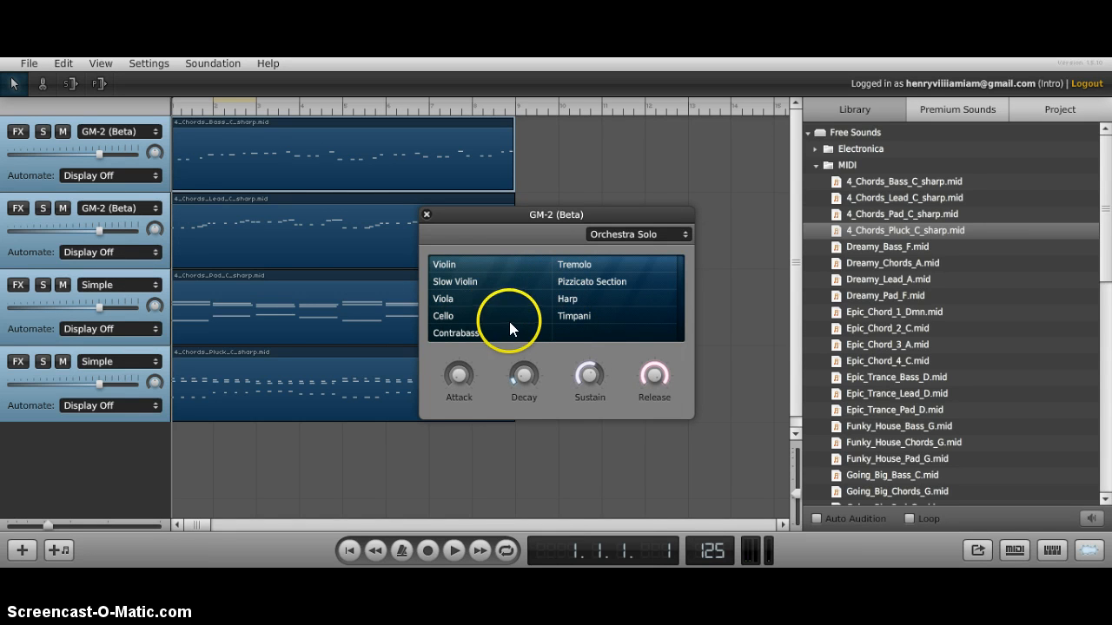
{"action": "left_click", "coordinate": [583, 298]}
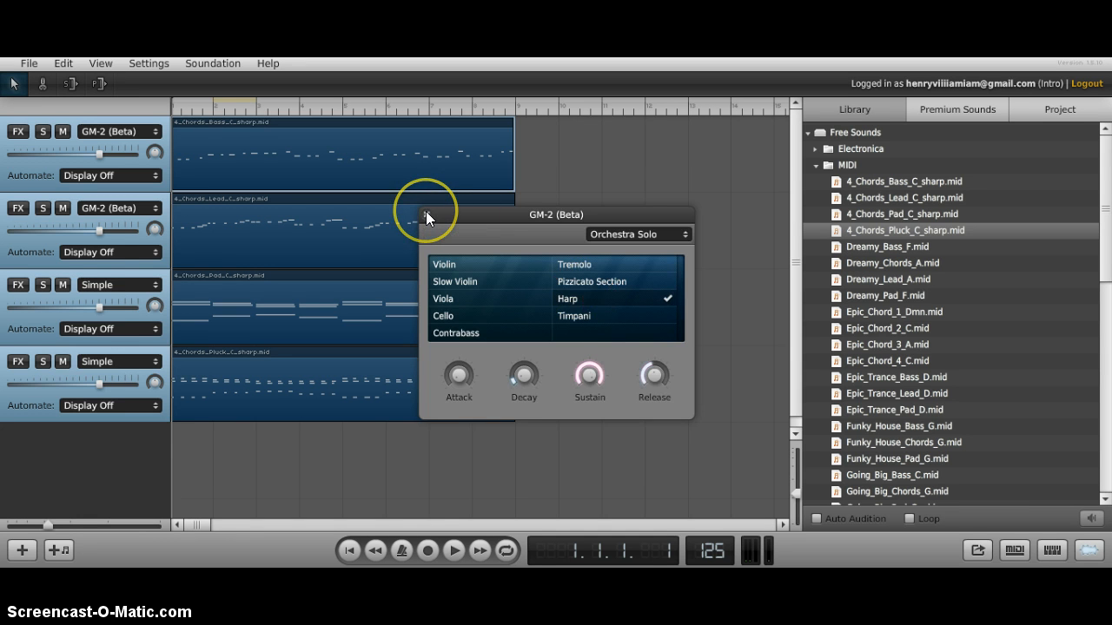
{"action": "left_click", "coordinate": [425, 213]}
Assign GM-2 (Beta) to the third channel, choose the Cello sound from Orchestra Solo, and close its instrument editor.
{"action": "left_click", "coordinate": [133, 281]}
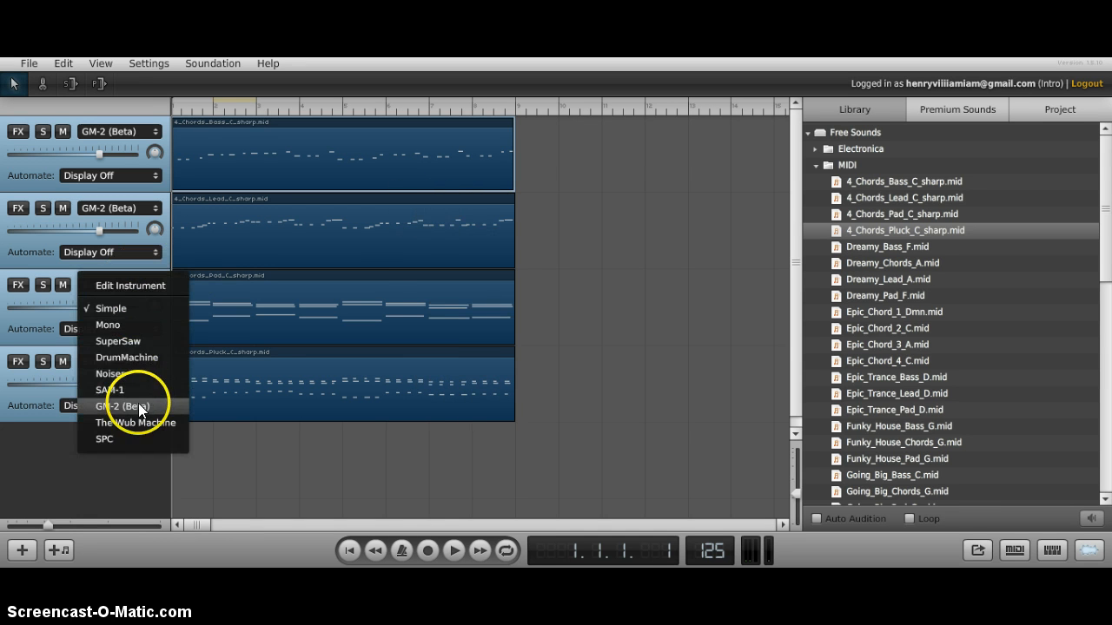
{"action": "left_click", "coordinate": [138, 403]}
{"action": "left_click", "coordinate": [608, 235]}
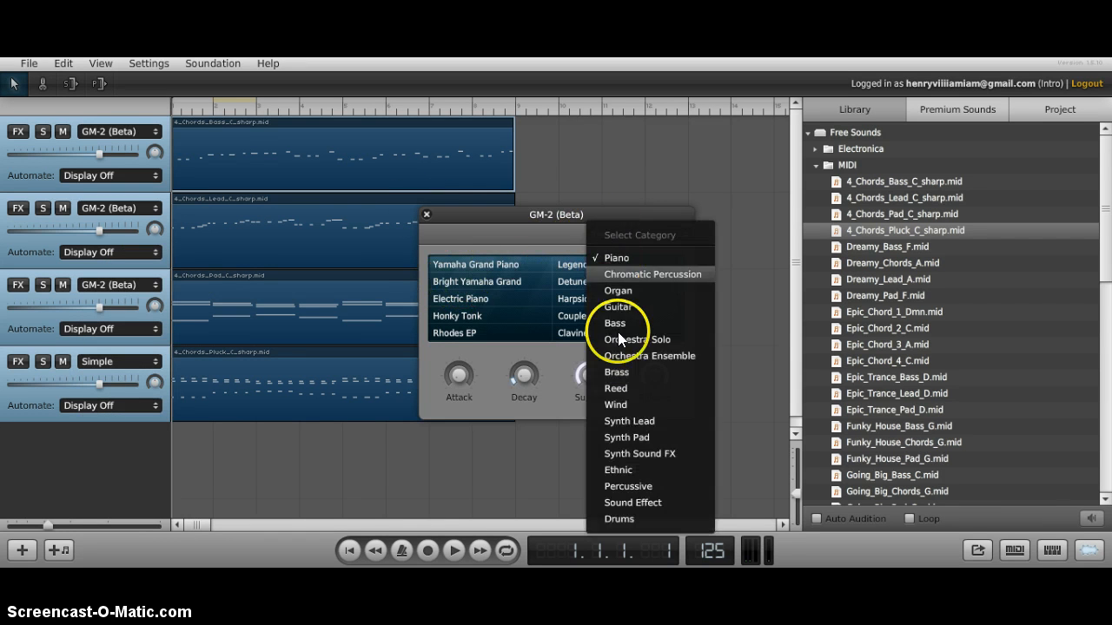
{"action": "left_click", "coordinate": [632, 340]}
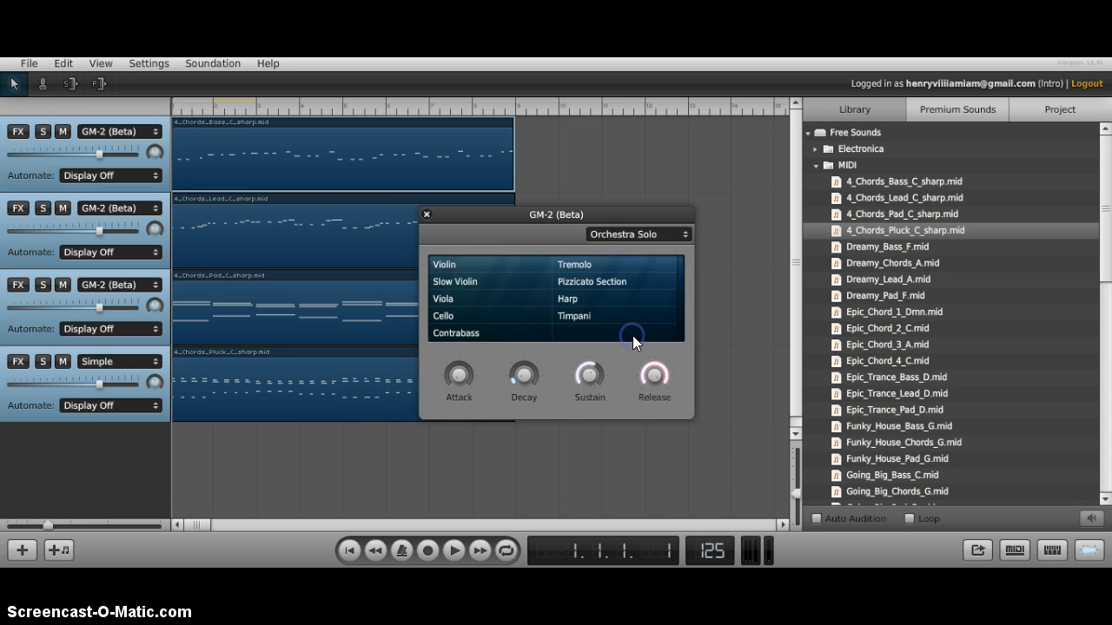
{"action": "left_click", "coordinate": [473, 316]}
{"action": "left_click", "coordinate": [425, 216]}
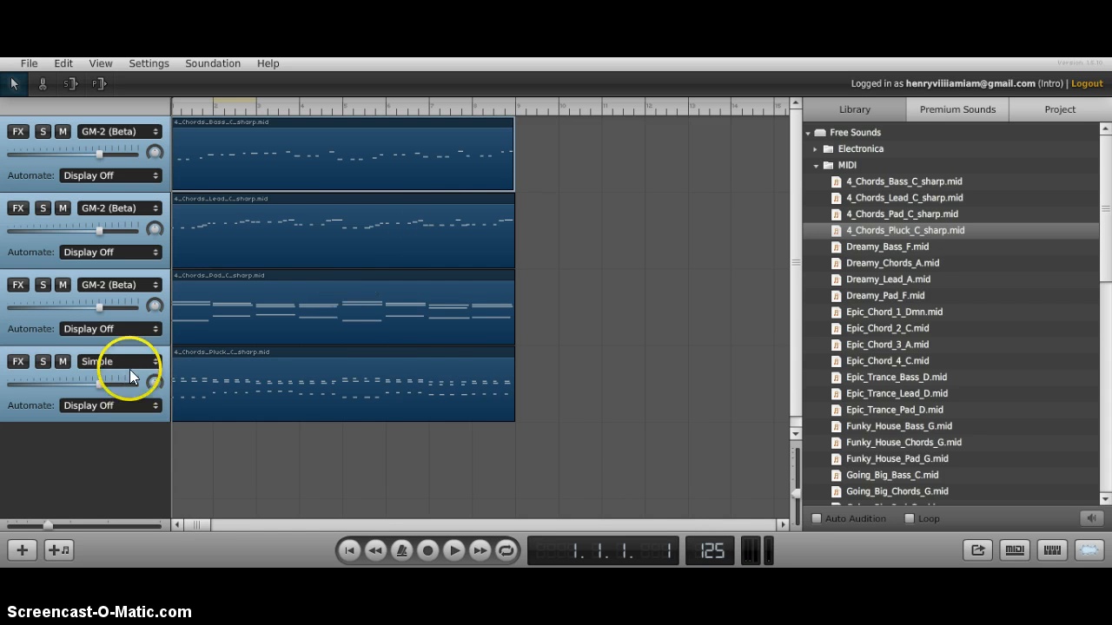
Assign GM-2 (Beta) to the fourth channel, choose the Harp sound from Orchestra Solo, and close its instrument editor.
{"action": "left_click", "coordinate": [129, 363]}
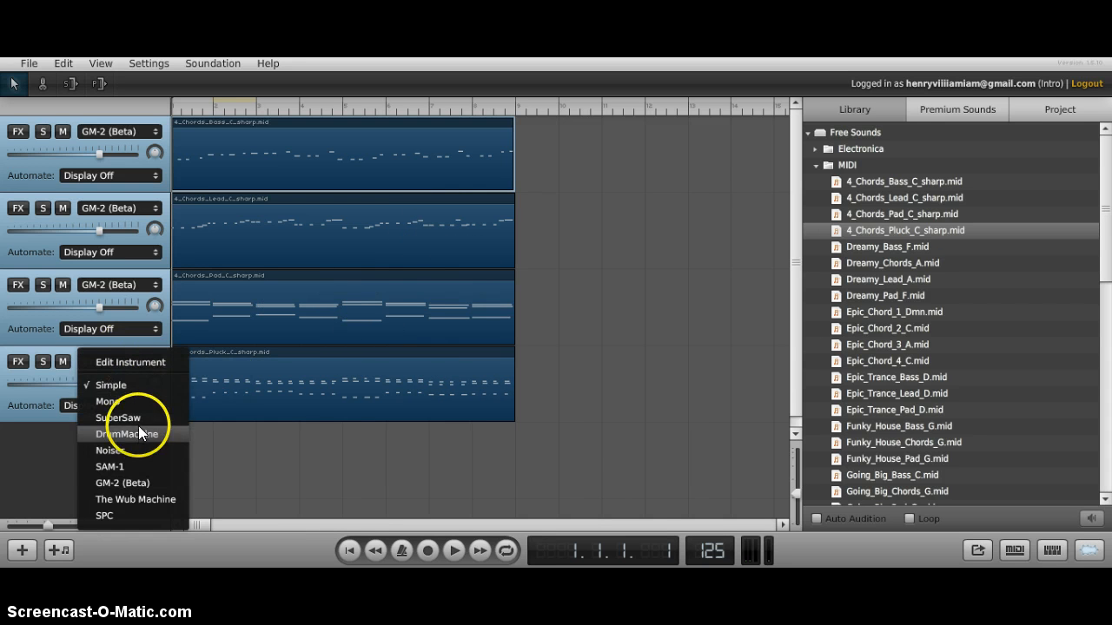
{"action": "left_click", "coordinate": [137, 483]}
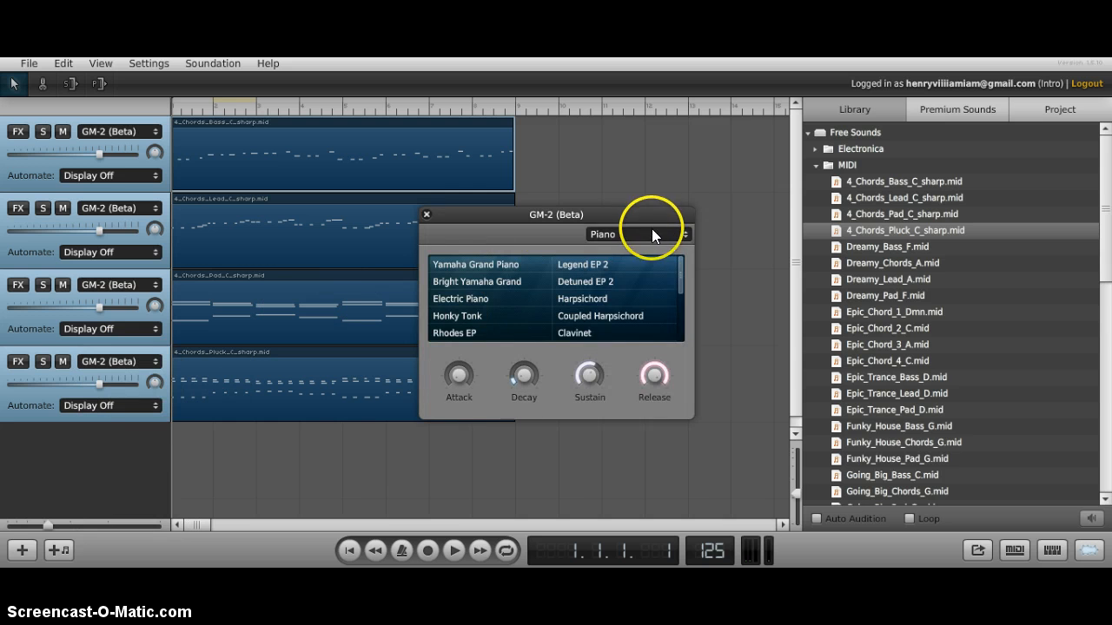
{"action": "left_click", "coordinate": [651, 233]}
{"action": "left_click", "coordinate": [637, 337]}
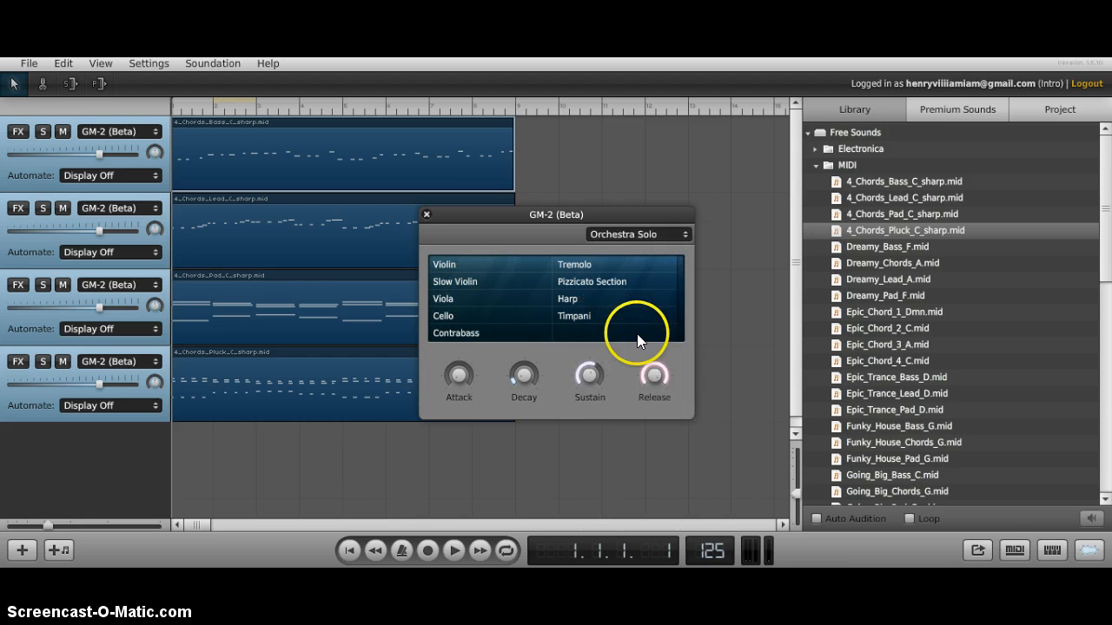
{"action": "left_click", "coordinate": [608, 300]}
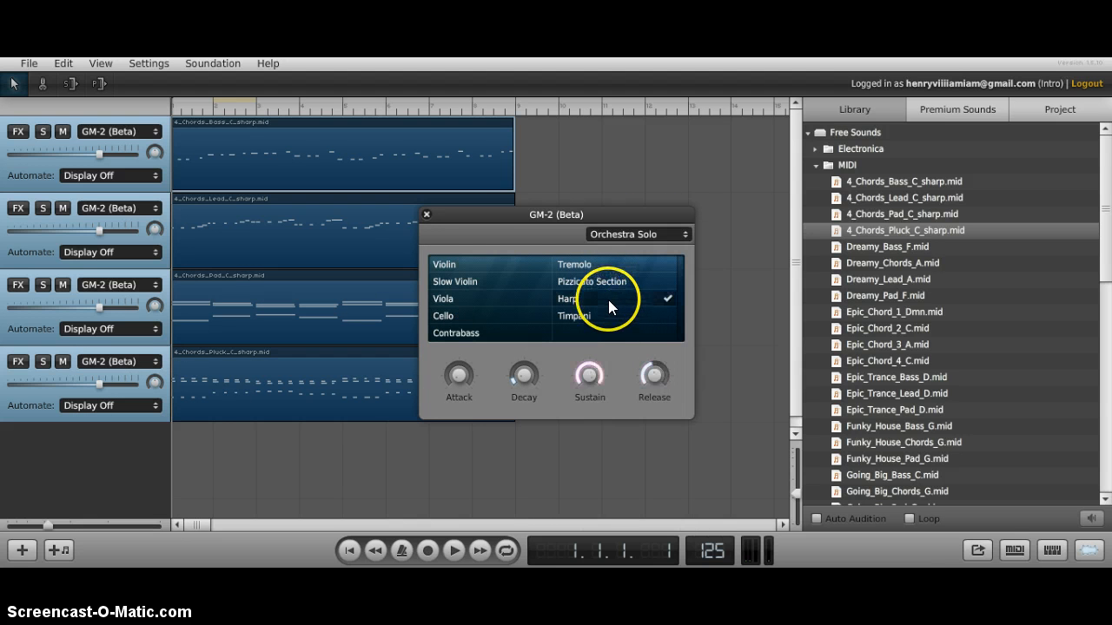
{"action": "left_click", "coordinate": [426, 215]}
Play the four-channel arrangement from the beginning and return the playhead to the start.
{"action": "left_click", "coordinate": [349, 549]}
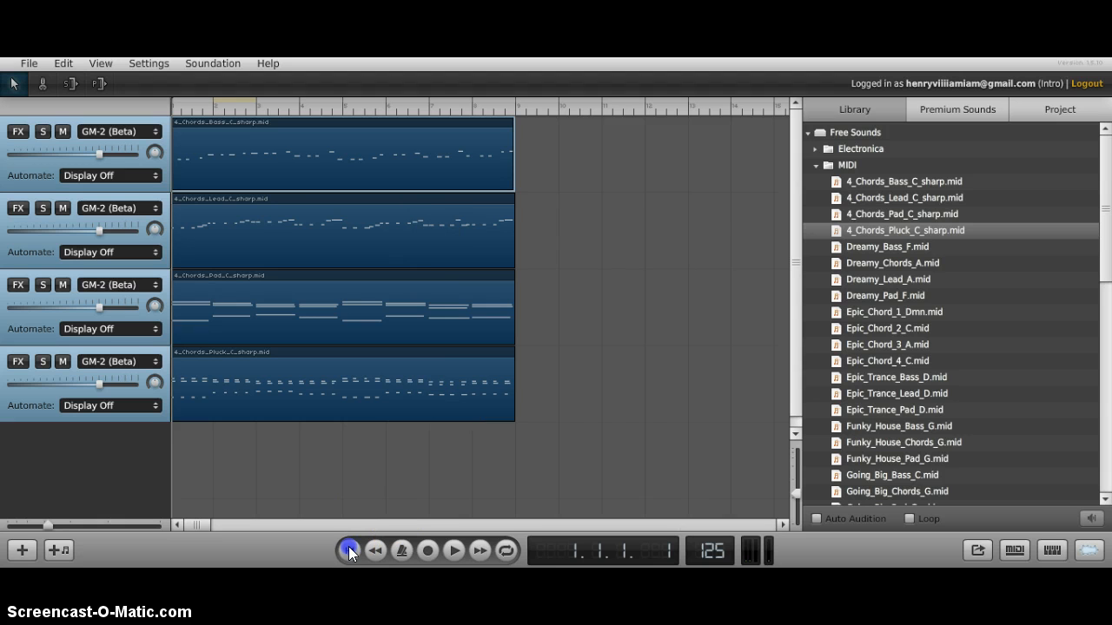
{"action": "left_click", "coordinate": [453, 549]}
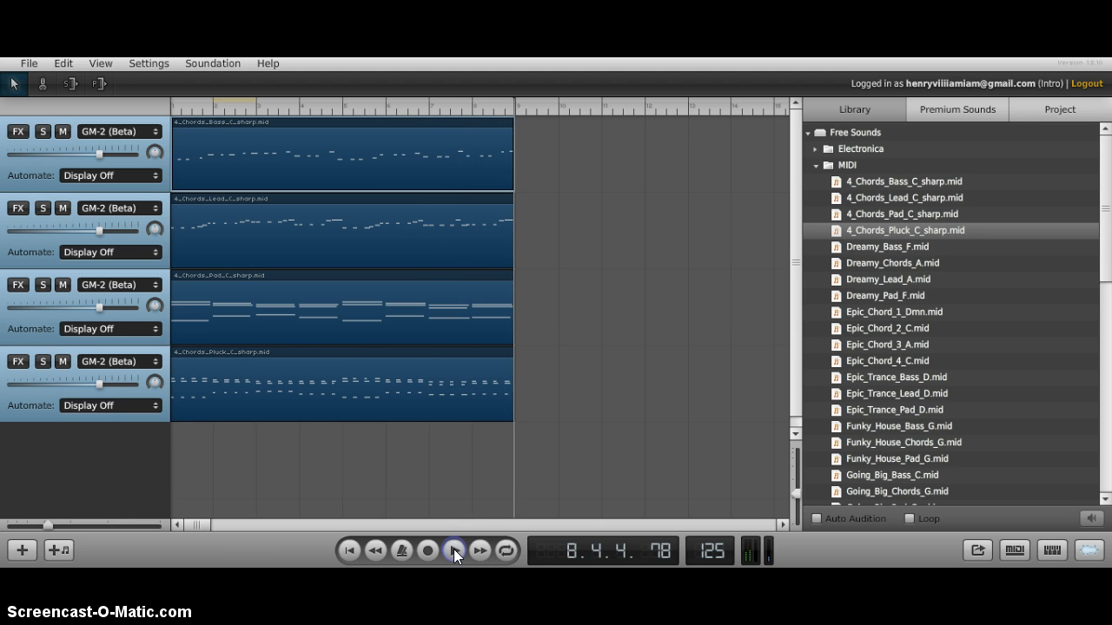
{"action": "left_click", "coordinate": [348, 550]}
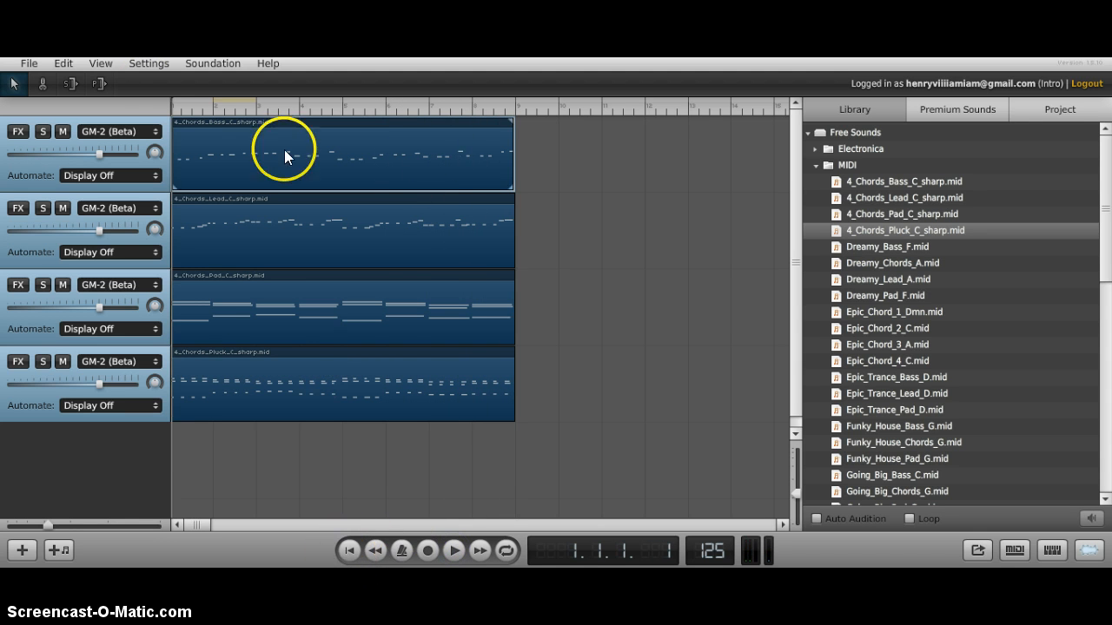
Delete the pluck, pad and lead channels, keeping only the bass channel.
{"action": "left_click", "coordinate": [43, 396]}
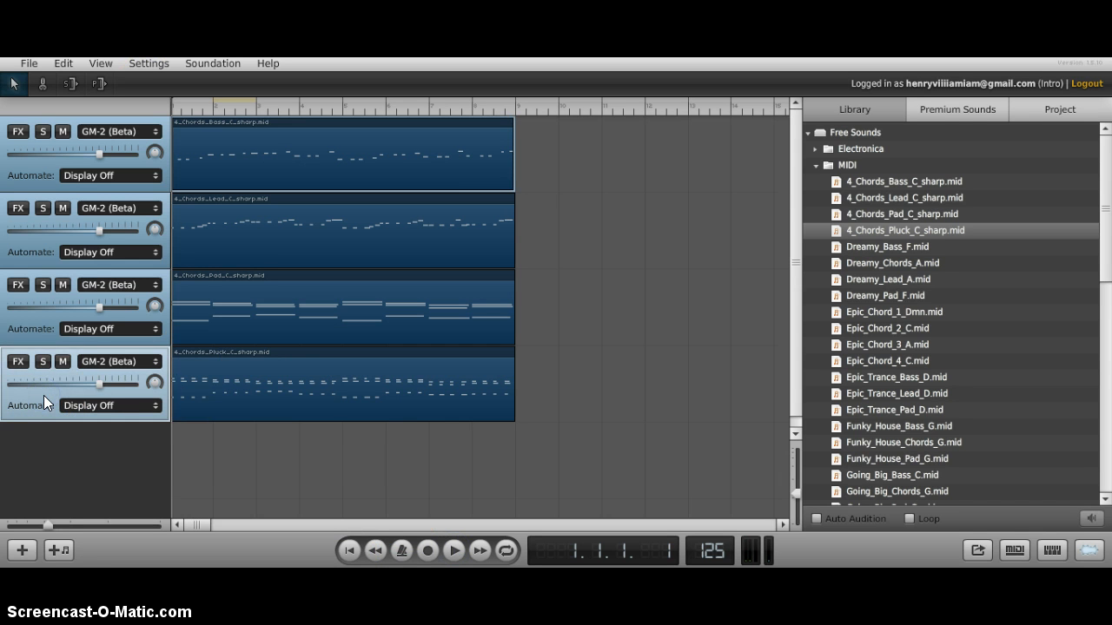
{"action": "key", "text": "Delete"}
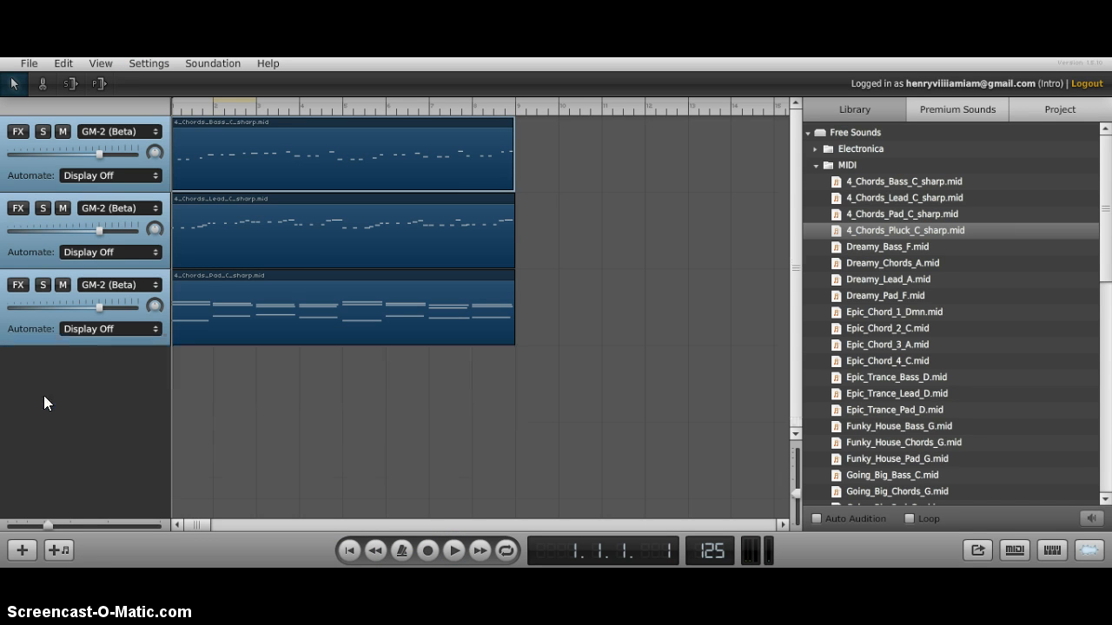
{"action": "left_click", "coordinate": [52, 325]}
{"action": "key", "text": "Delete"}
{"action": "left_click", "coordinate": [39, 230]}
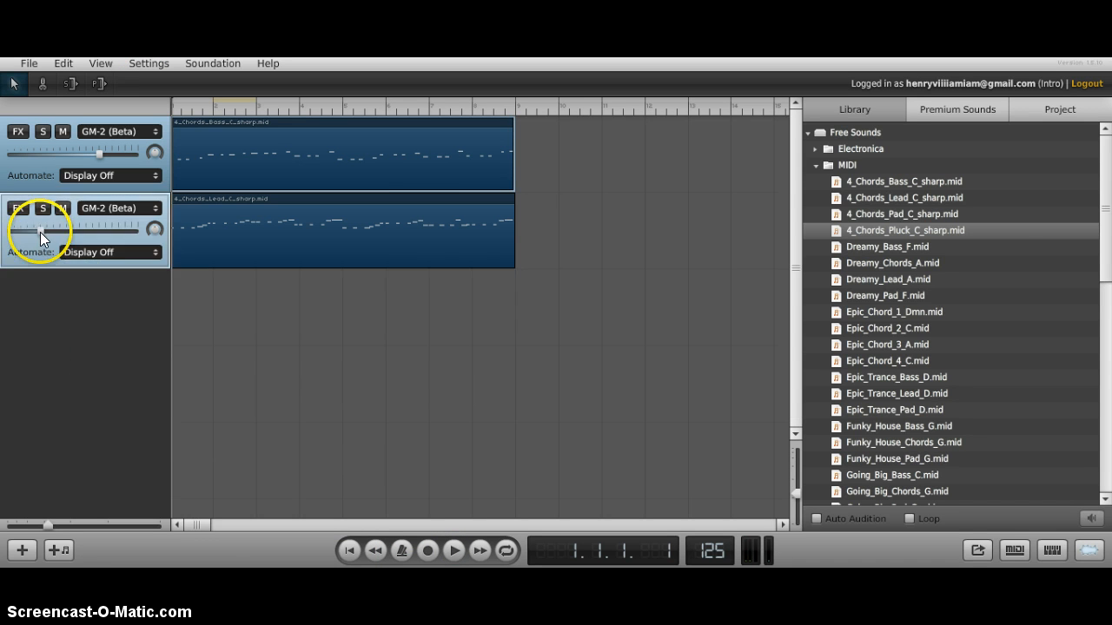
{"action": "key", "text": "Delete"}
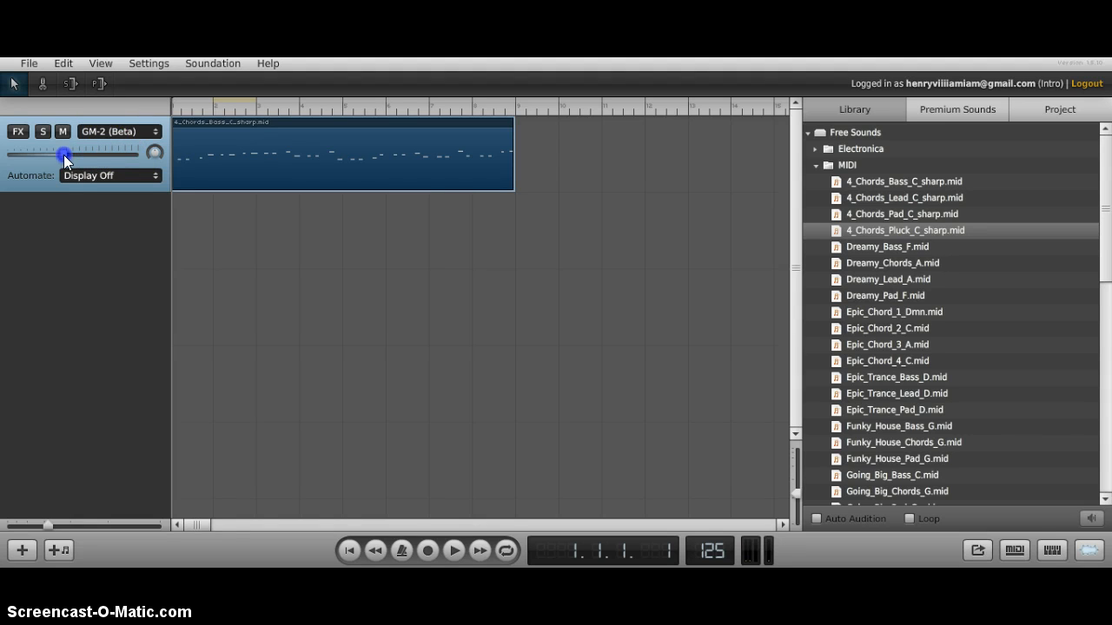
Set the remaining channel's volume to about three quarters of its range and toggle its mute on and off.
{"action": "left_click_drag", "start_coordinate": [63, 155], "coordinate": [107, 154]}
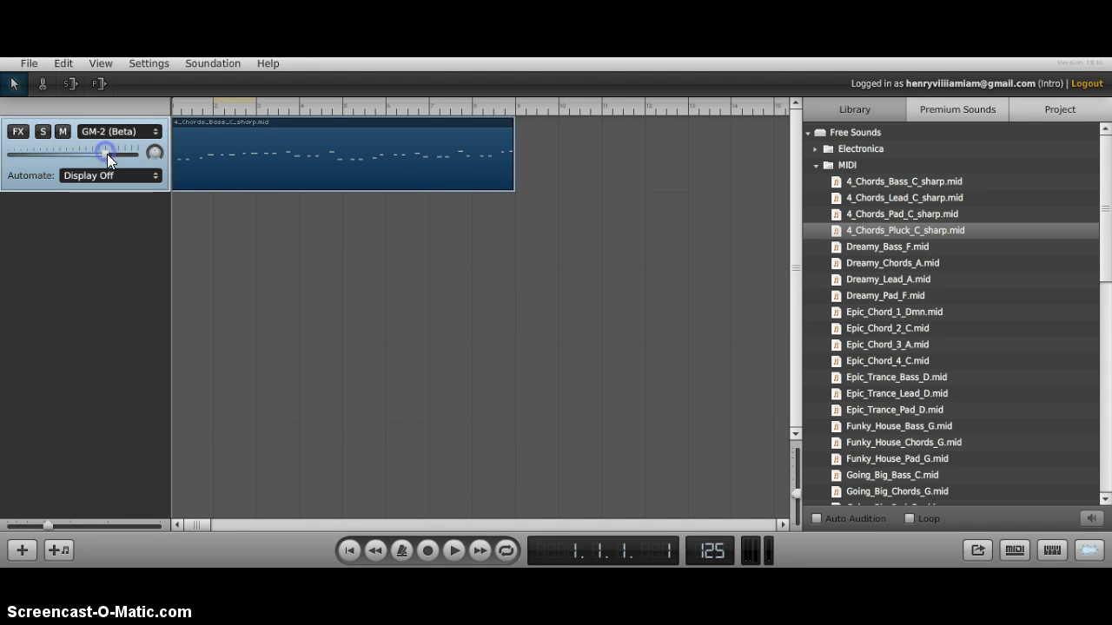
{"action": "left_click", "coordinate": [62, 130]}
{"action": "left_click", "coordinate": [63, 130]}
Replace the bass clip with a new note clip starting midway through bar 2 and audition keys in its note editor.
{"action": "key", "text": "Delete"}
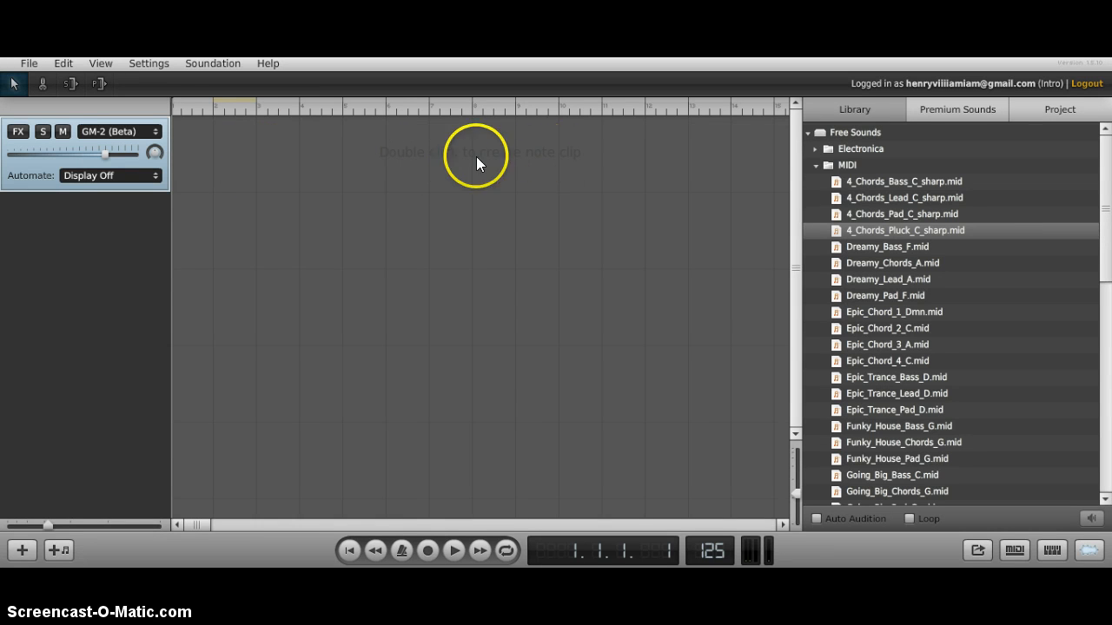
{"action": "double_click", "coordinate": [241, 141]}
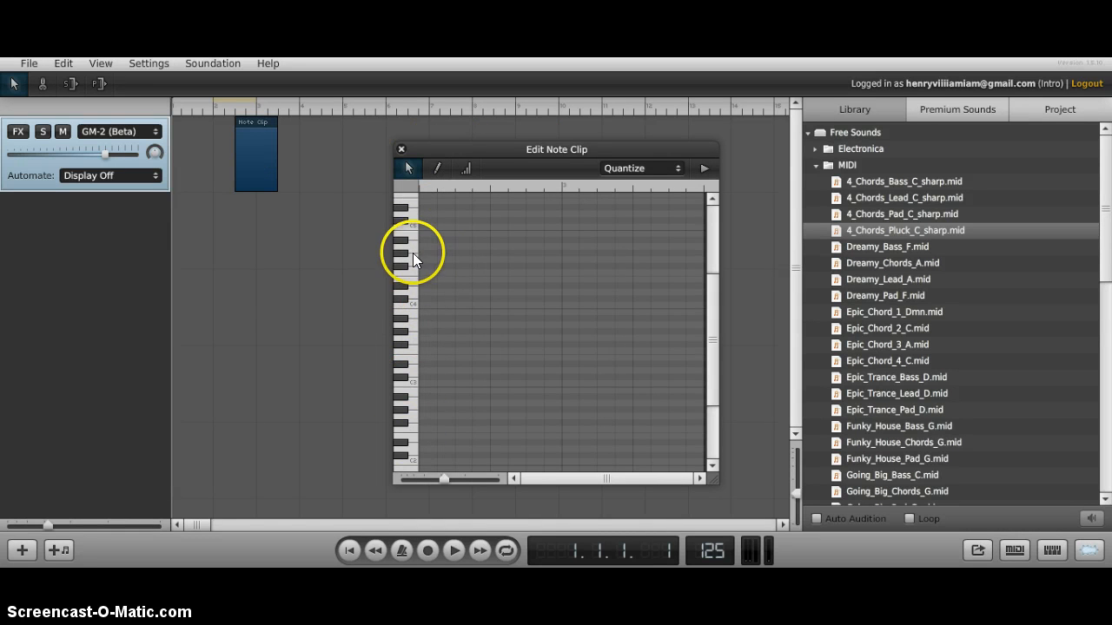
{"action": "left_click", "coordinate": [410, 330]}
{"action": "left_click", "coordinate": [412, 365]}
Place two short notes in the clip and move the second one lower, just after the first.
{"action": "left_click_drag", "start_coordinate": [511, 247], "coordinate": [615, 253]}
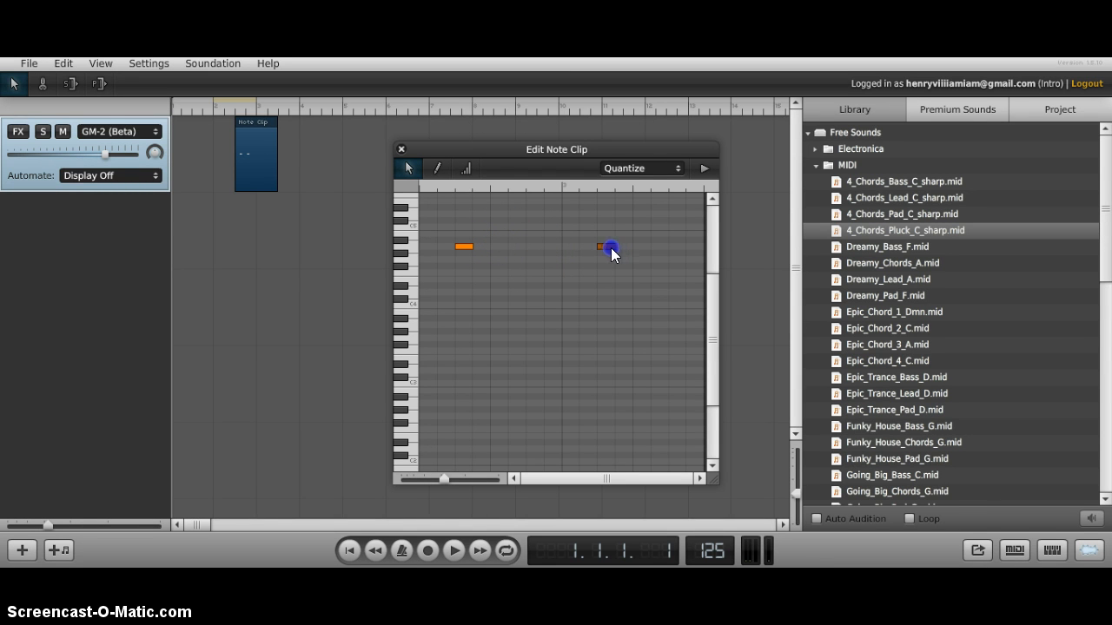
{"action": "left_click_drag", "start_coordinate": [617, 252], "coordinate": [509, 284]}
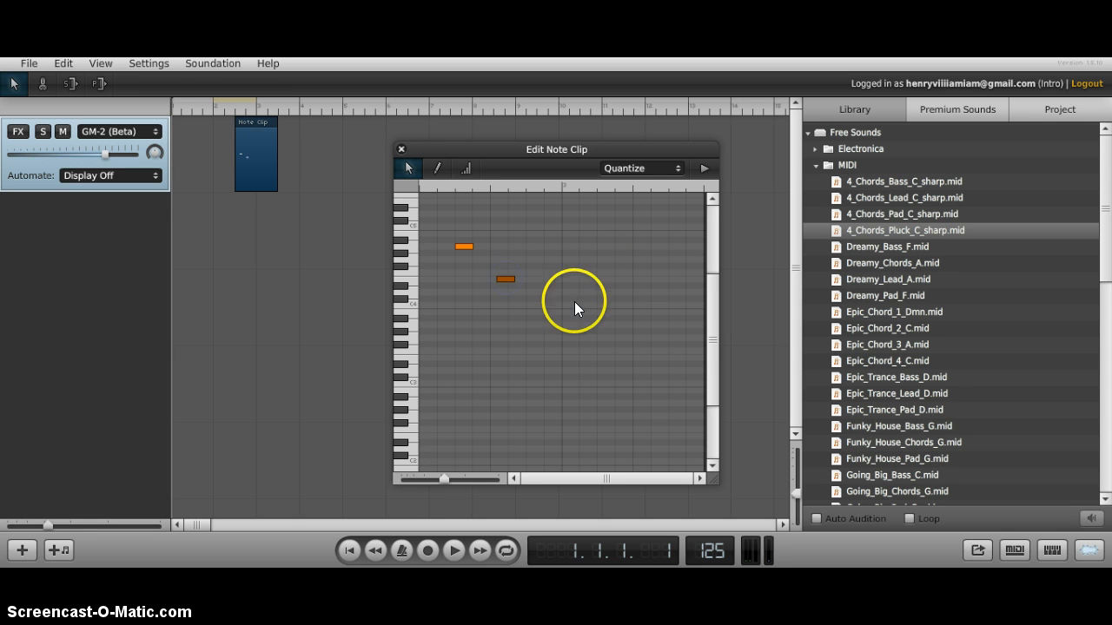
{"action": "left_click_drag", "start_coordinate": [579, 311], "coordinate": [415, 221]}
{"action": "mouse_move", "coordinate": [468, 246]}
{"action": "left_mouse_down"}
{"action": "mouse_move", "coordinate": [469, 270]}
{"action": "mouse_move", "coordinate": [460, 252]}
{"action": "left_mouse_up"}
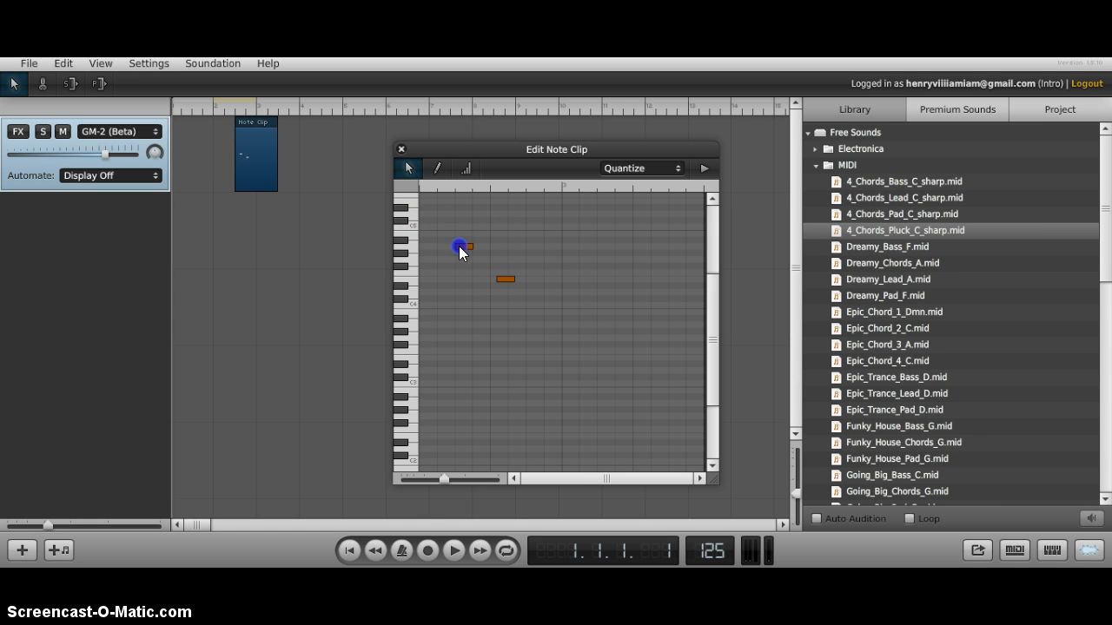
Add two more notes, lengthen the C5 note to about four times its length, and move the last note above and before it.
{"action": "left_click", "coordinate": [554, 245]}
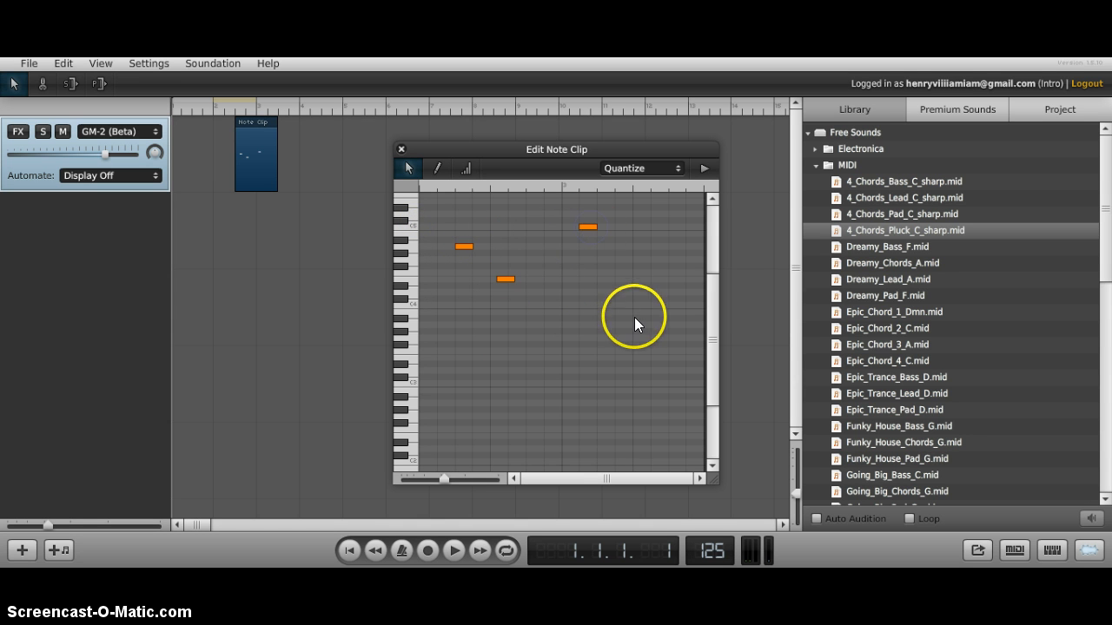
{"action": "left_click", "coordinate": [591, 226]}
{"action": "left_click_drag", "start_coordinate": [595, 227], "coordinate": [650, 231]}
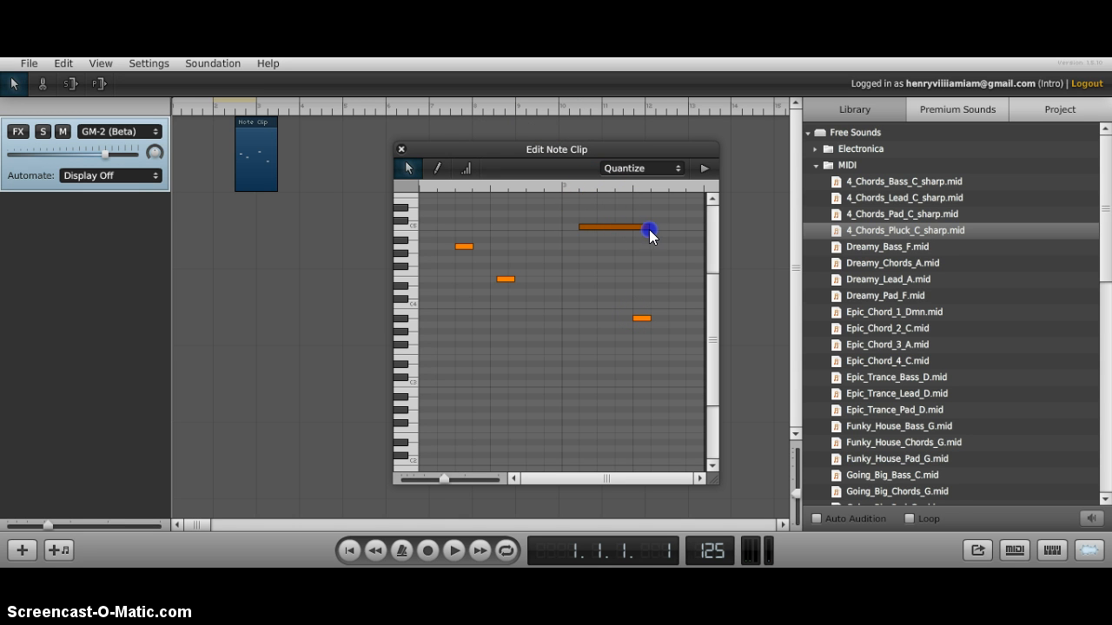
{"action": "left_click_drag", "start_coordinate": [640, 326], "coordinate": [544, 217]}
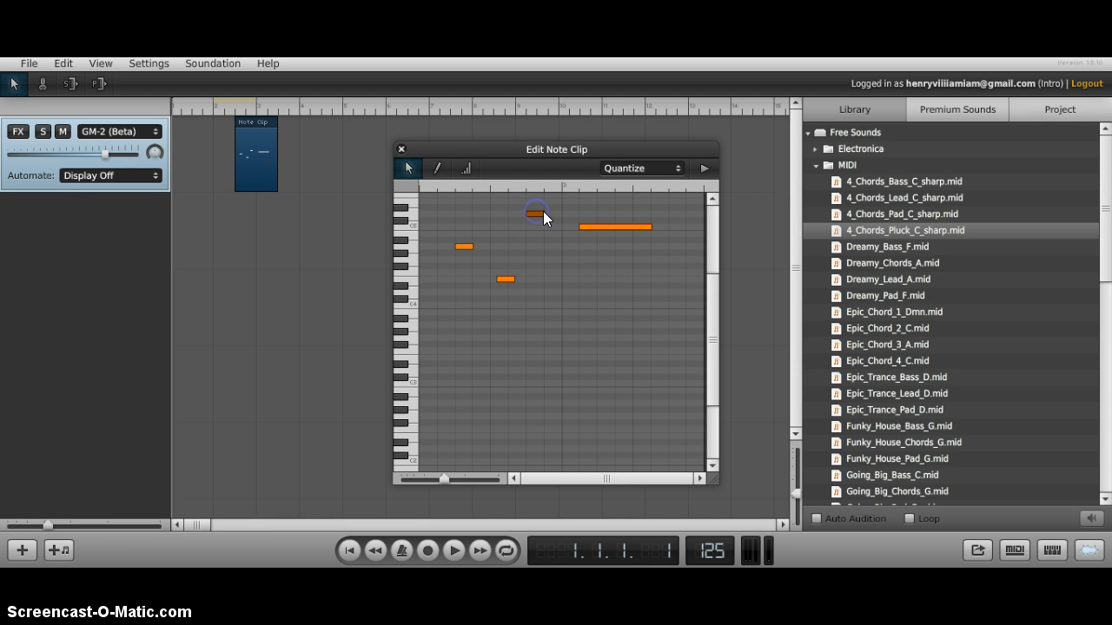
Preview the note clip in its editor, turn looping off, and play the song past the clip's end.
{"action": "left_click", "coordinate": [705, 168]}
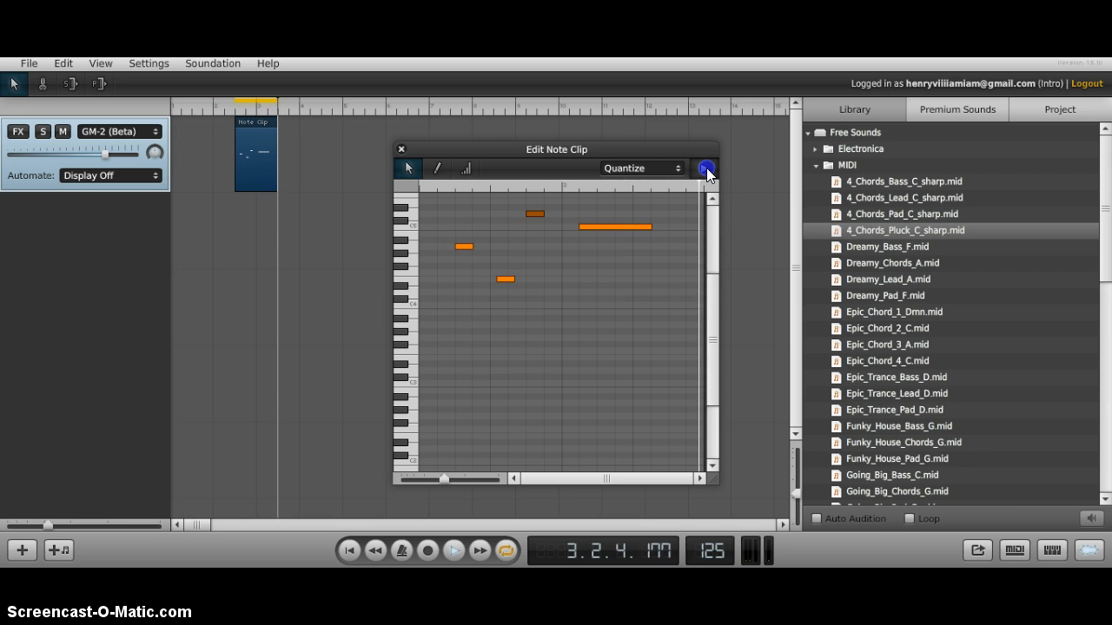
{"action": "left_click", "coordinate": [706, 168]}
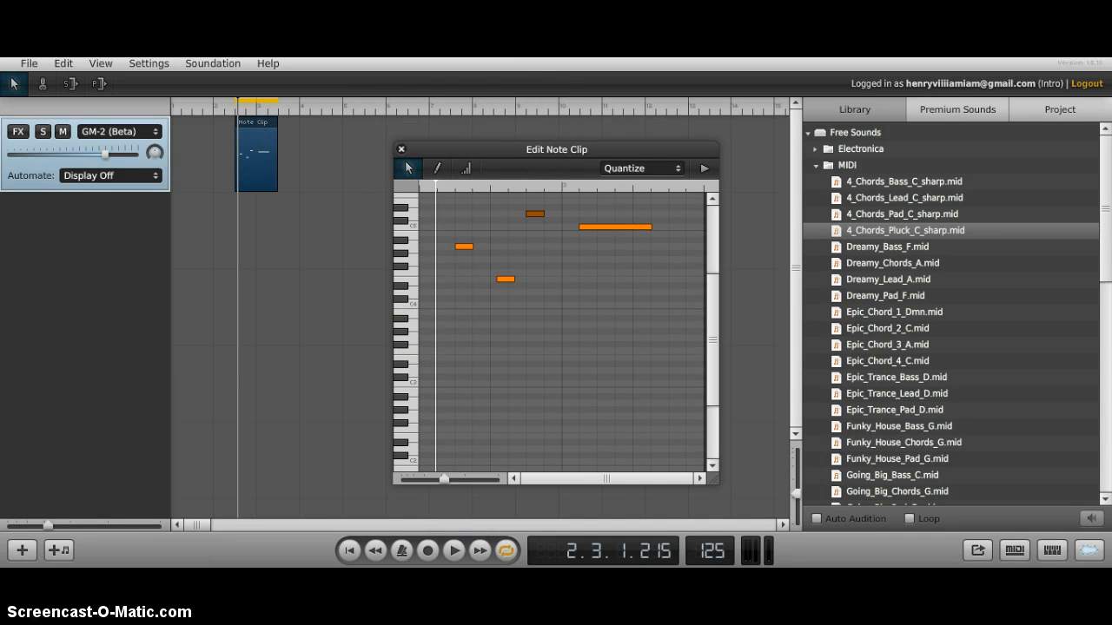
{"action": "left_click", "coordinate": [505, 551]}
{"action": "left_click", "coordinate": [506, 553]}
{"action": "left_click", "coordinate": [453, 550]}
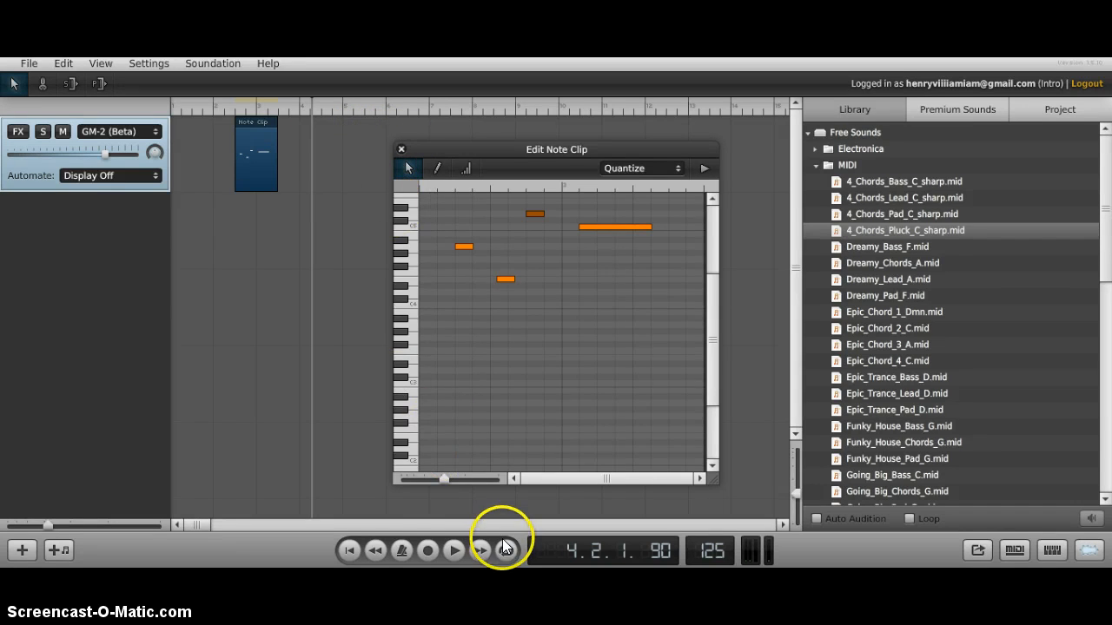
Close the note editor and extend the clip's start back to about a quarter of the way into bar 2.
{"action": "left_click", "coordinate": [400, 149]}
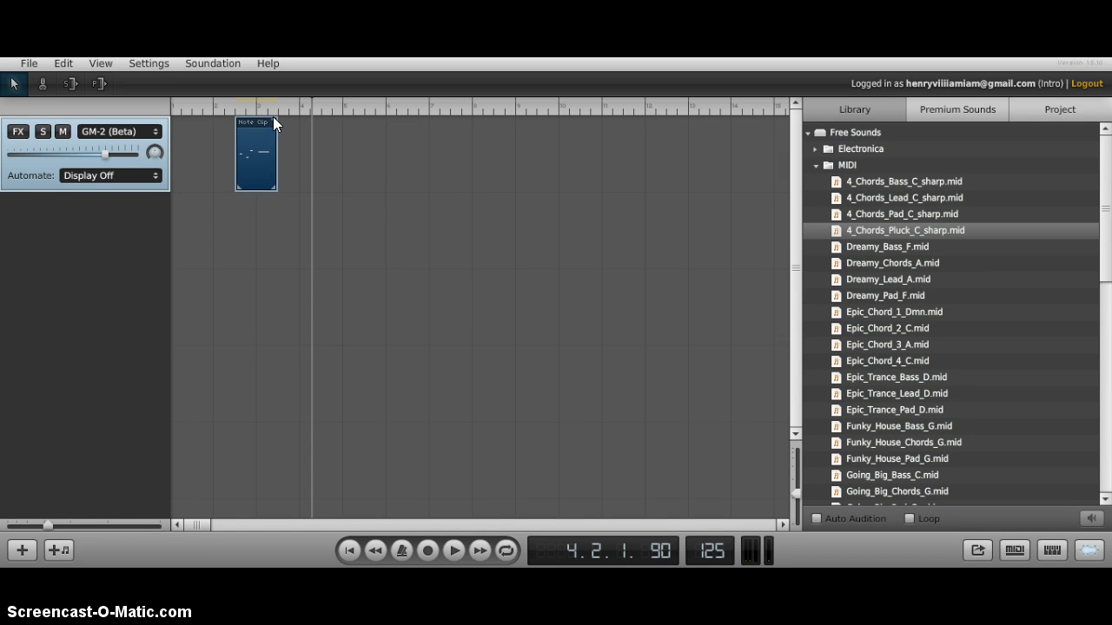
{"action": "left_click_drag", "start_coordinate": [272, 119], "coordinate": [225, 186]}
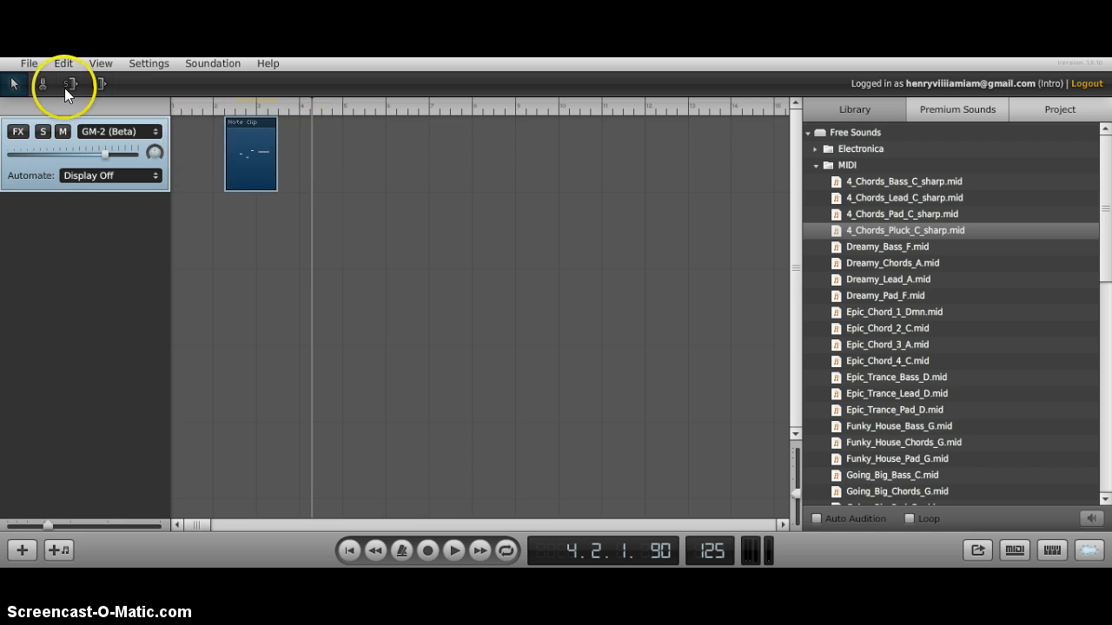
Open the saved song "prologue music?" without saving the changes to the untitled song.
{"action": "left_click", "coordinate": [28, 64]}
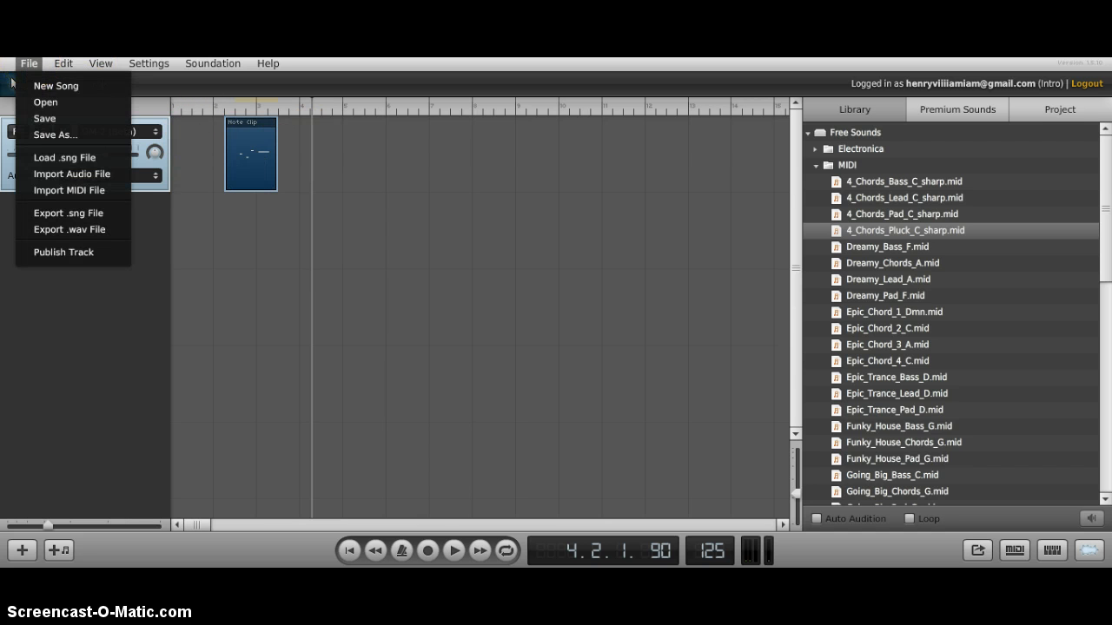
{"action": "left_click", "coordinate": [61, 101]}
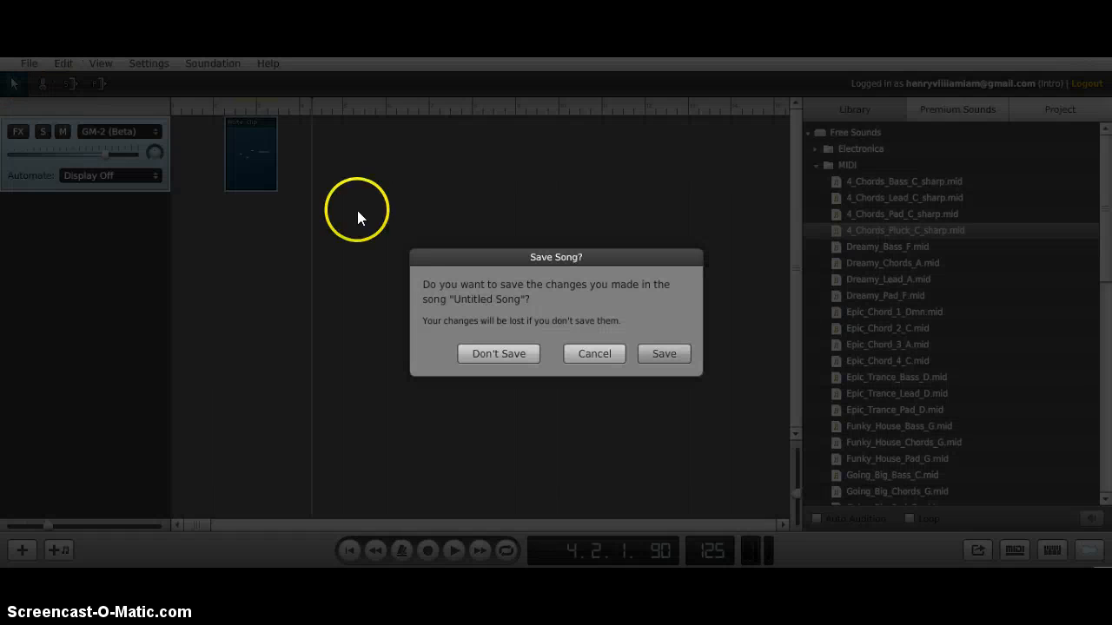
{"action": "left_click", "coordinate": [489, 350]}
{"action": "left_click_drag", "start_coordinate": [678, 264], "coordinate": [689, 376]}
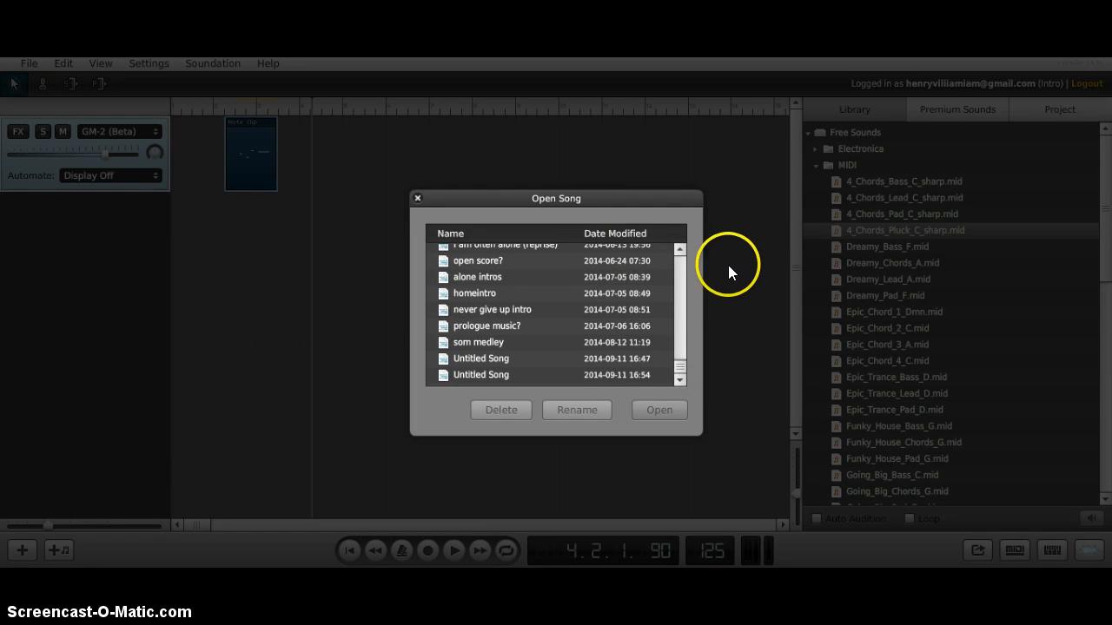
{"action": "left_click", "coordinate": [510, 328]}
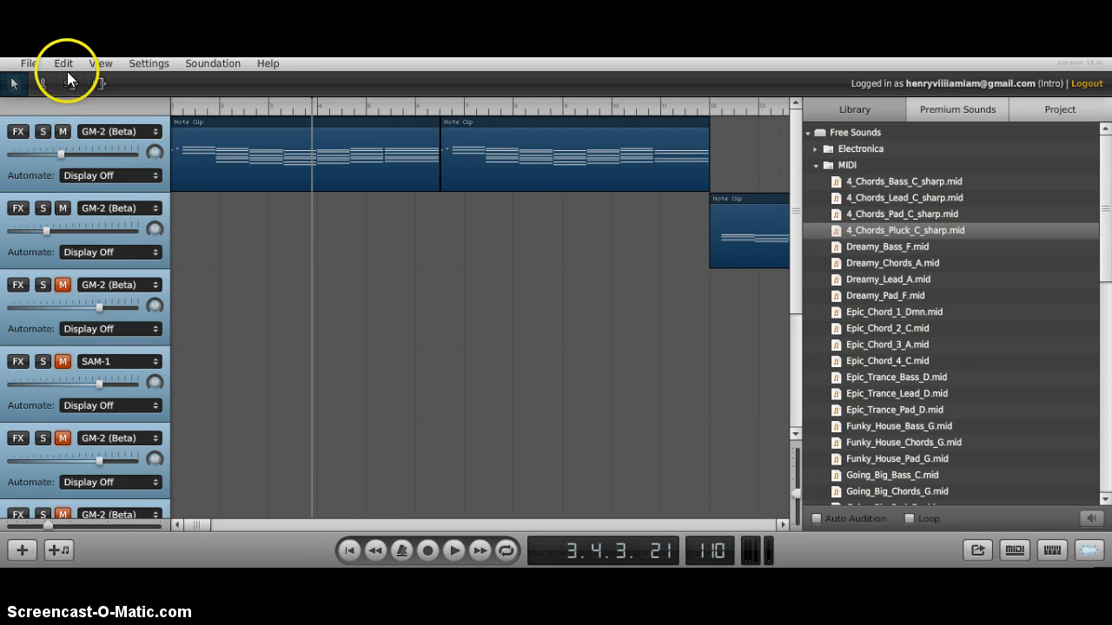
Open the saved song "rainredo" in place of the current one.
{"action": "left_click", "coordinate": [29, 63]}
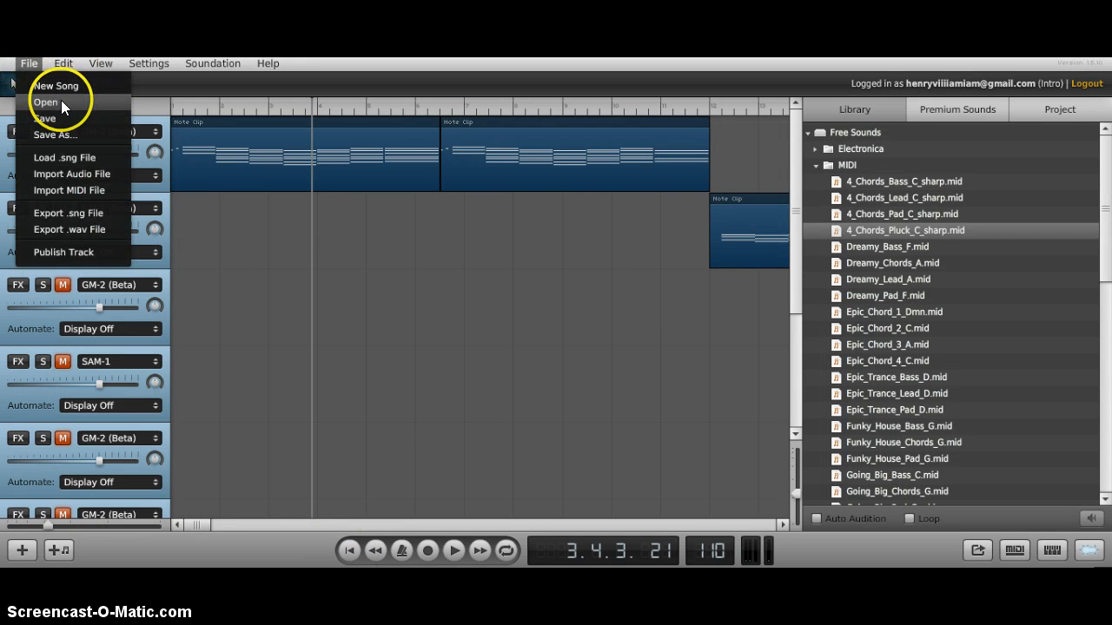
{"action": "left_click", "coordinate": [61, 102]}
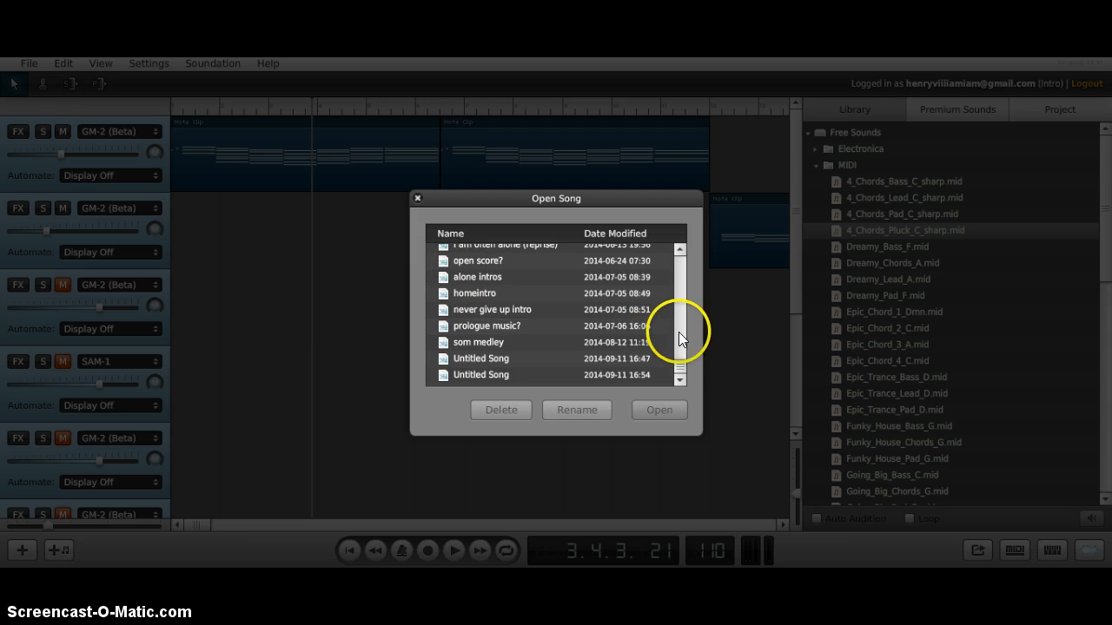
{"action": "left_click_drag", "start_coordinate": [679, 367], "coordinate": [681, 343]}
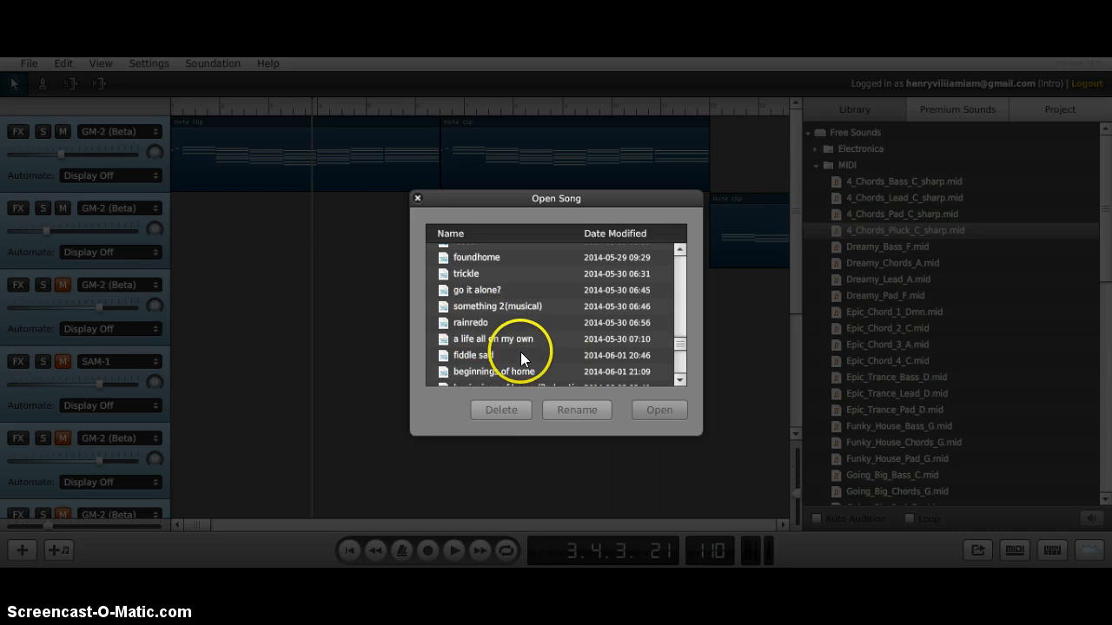
{"action": "left_click", "coordinate": [475, 320]}
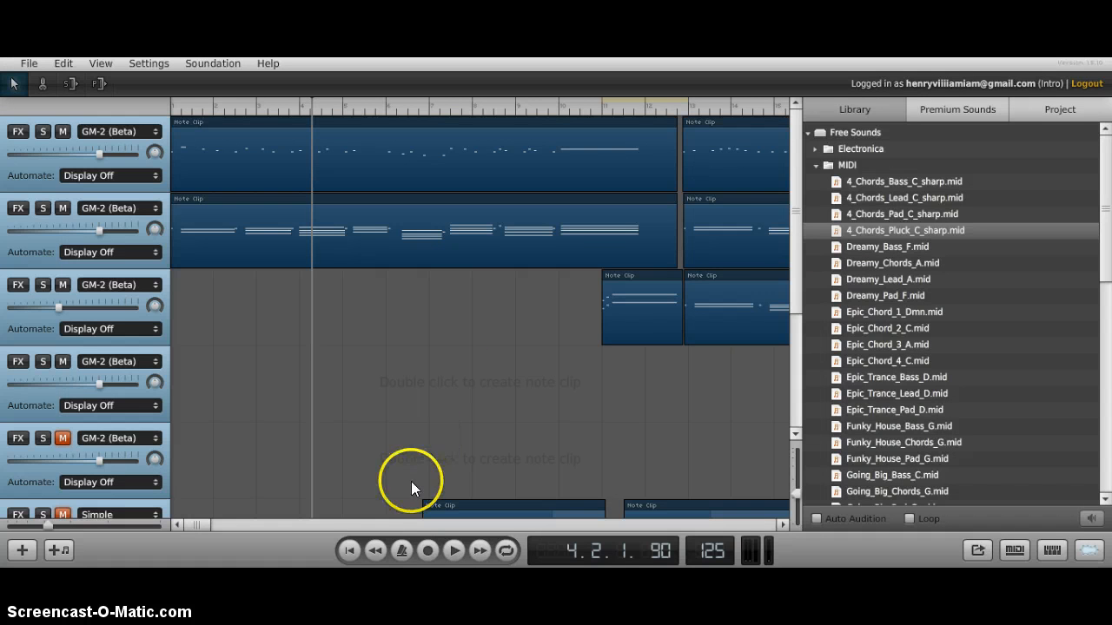
Look over the song's tracks, play it from the beginning, and stop playback in bar 5.
{"action": "left_click_drag", "start_coordinate": [193, 523], "coordinate": [156, 496]}
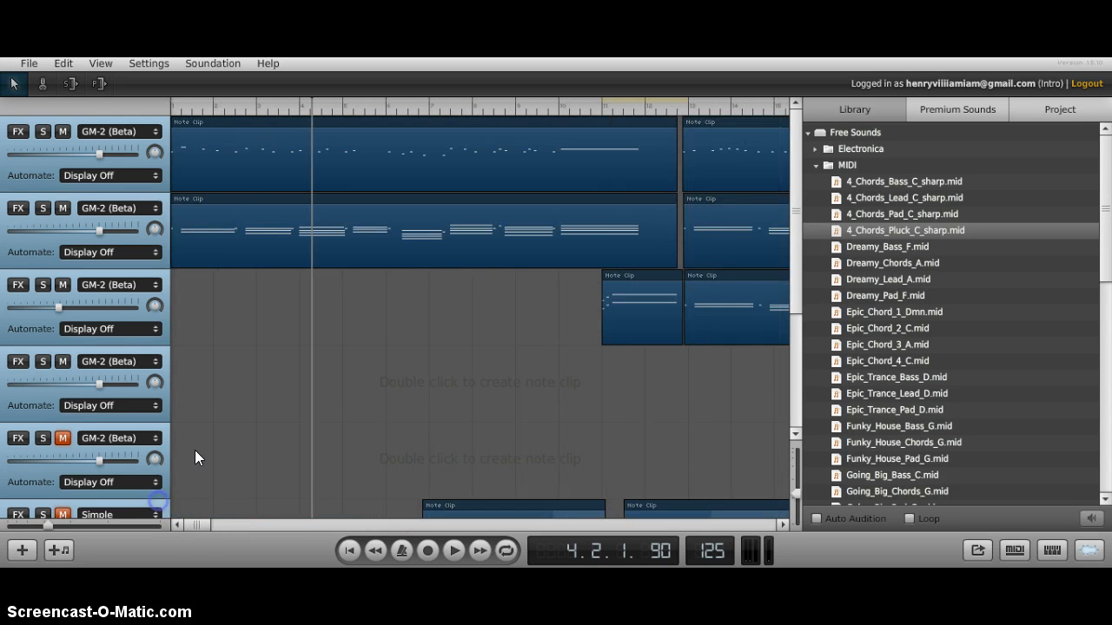
{"action": "scroll", "coordinate": [771, 194], "scroll_direction": "down", "scroll_amount": 5}
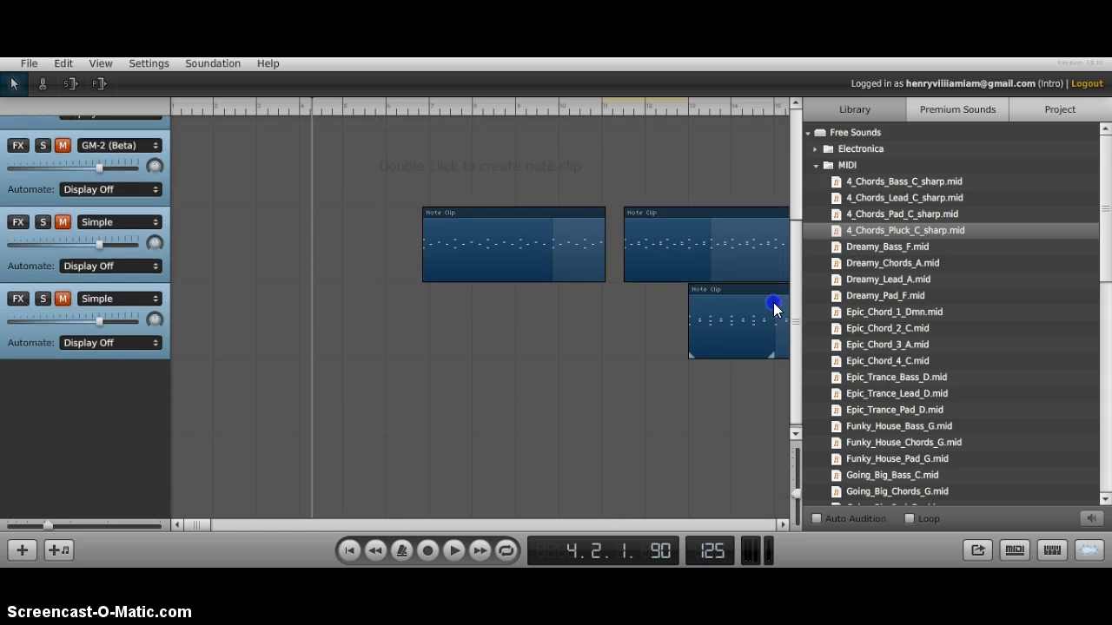
{"action": "scroll", "coordinate": [765, 194], "scroll_direction": "up", "scroll_amount": 5}
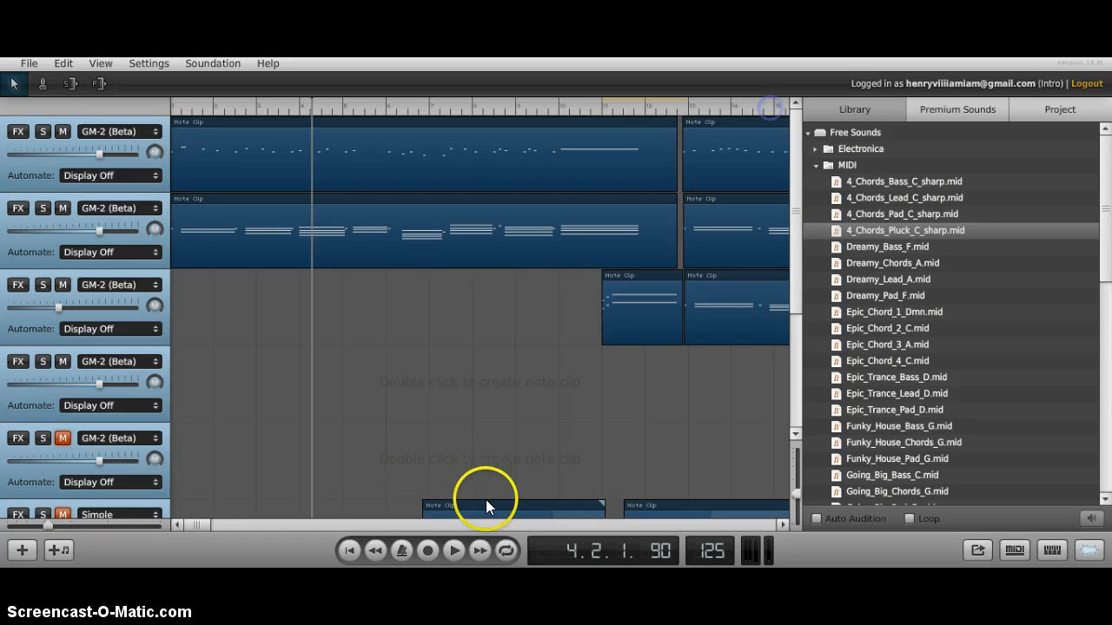
{"action": "left_click", "coordinate": [349, 549]}
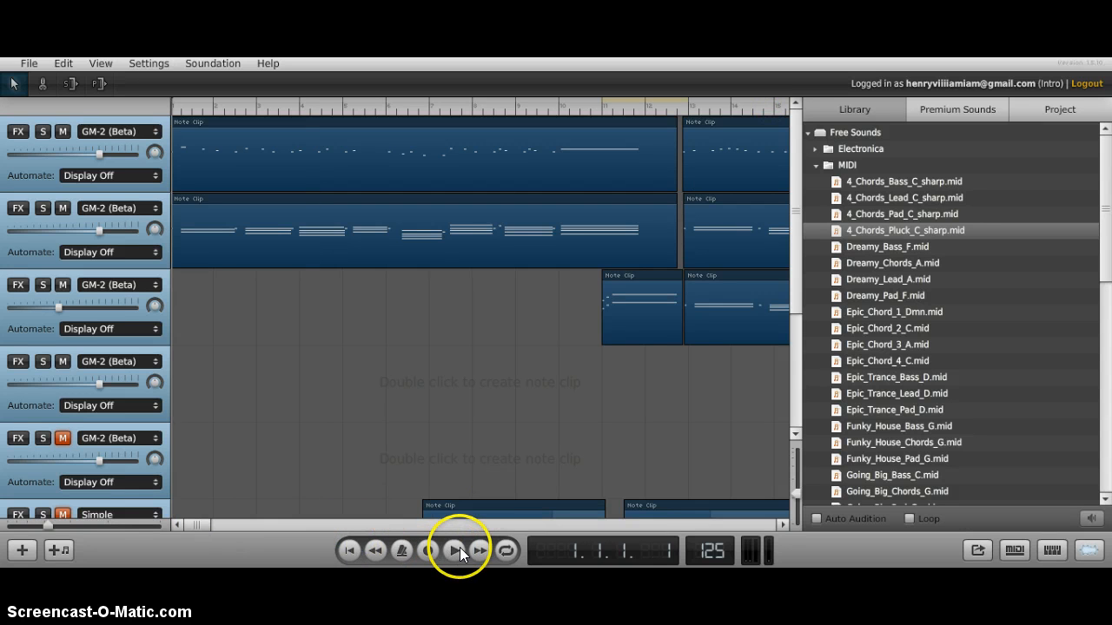
{"action": "left_click", "coordinate": [460, 547]}
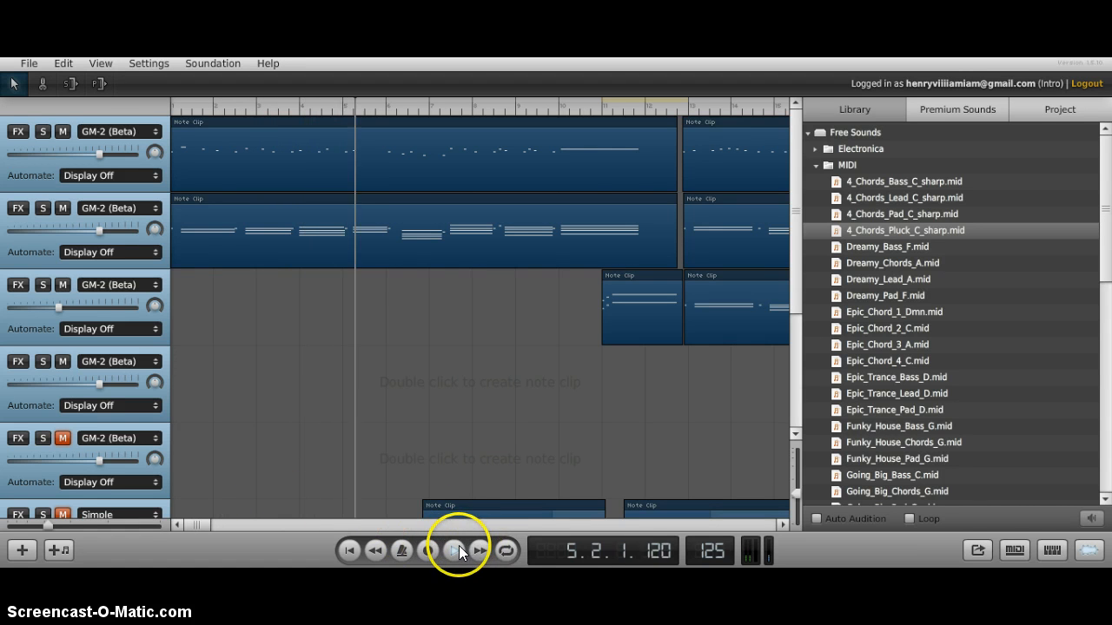
{"action": "left_click", "coordinate": [459, 546]}
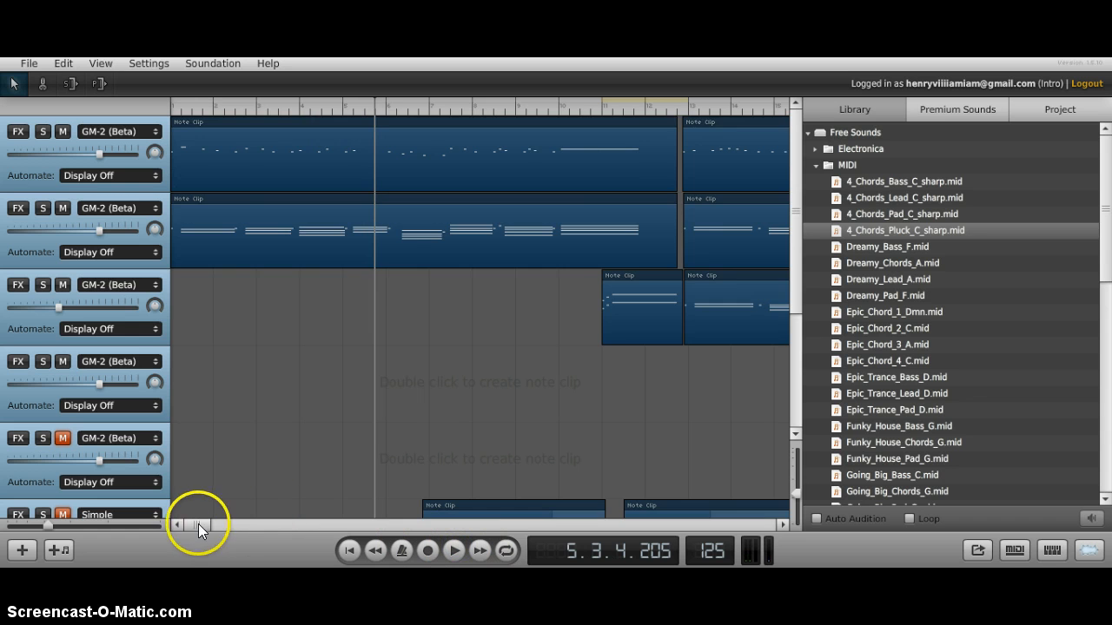
{"action": "left_click_drag", "start_coordinate": [198, 523], "coordinate": [156, 422]}
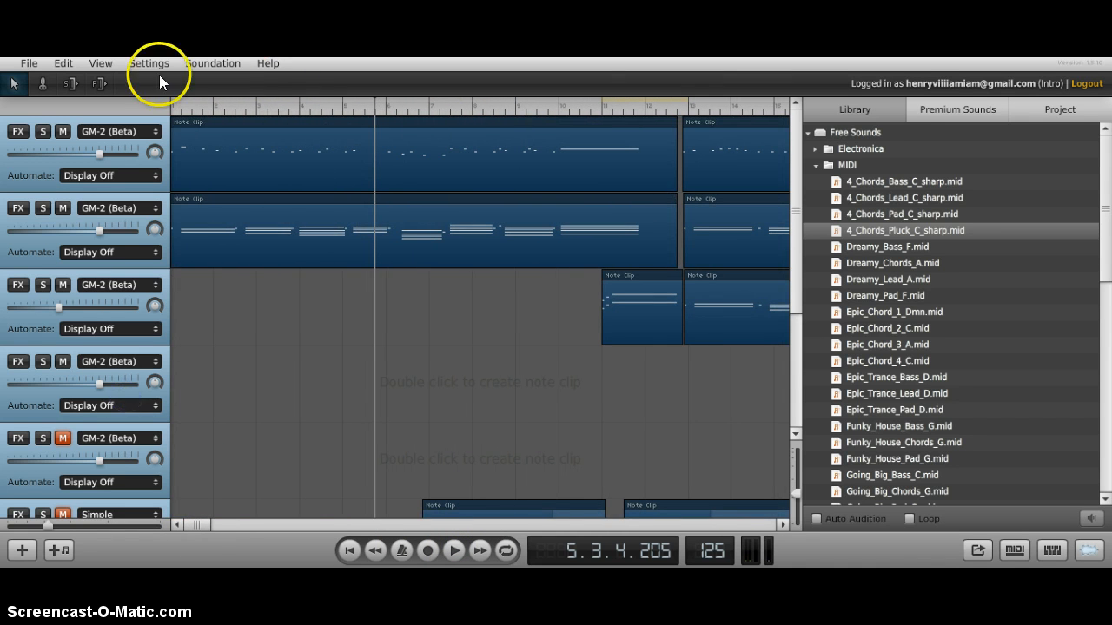
{"action": "left_click", "coordinate": [296, 261]}
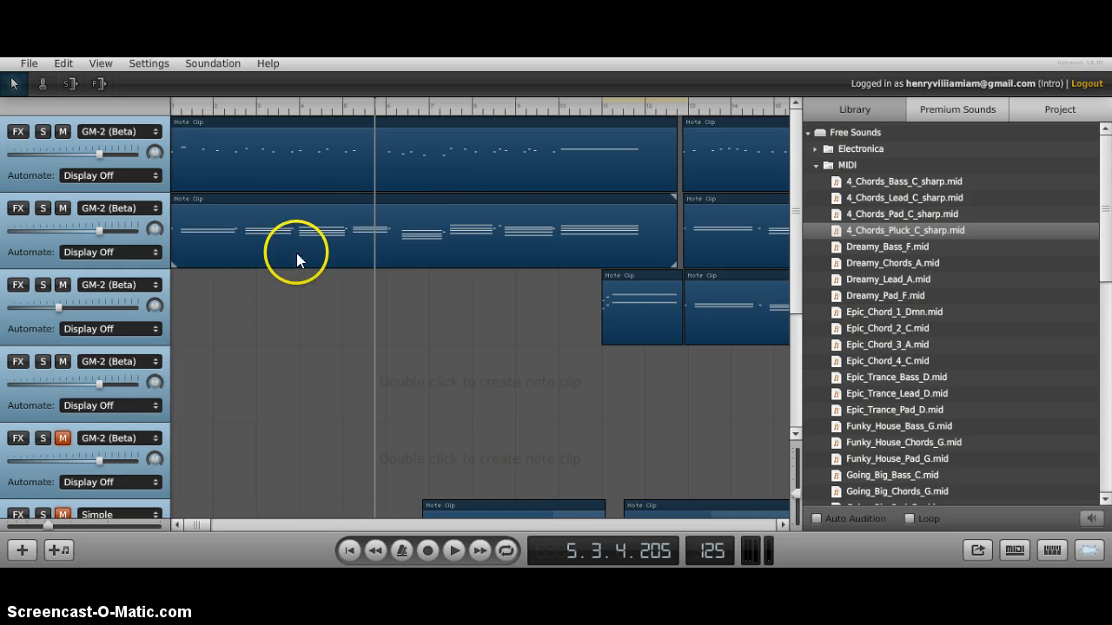
{"action": "left_click", "coordinate": [200, 359]}
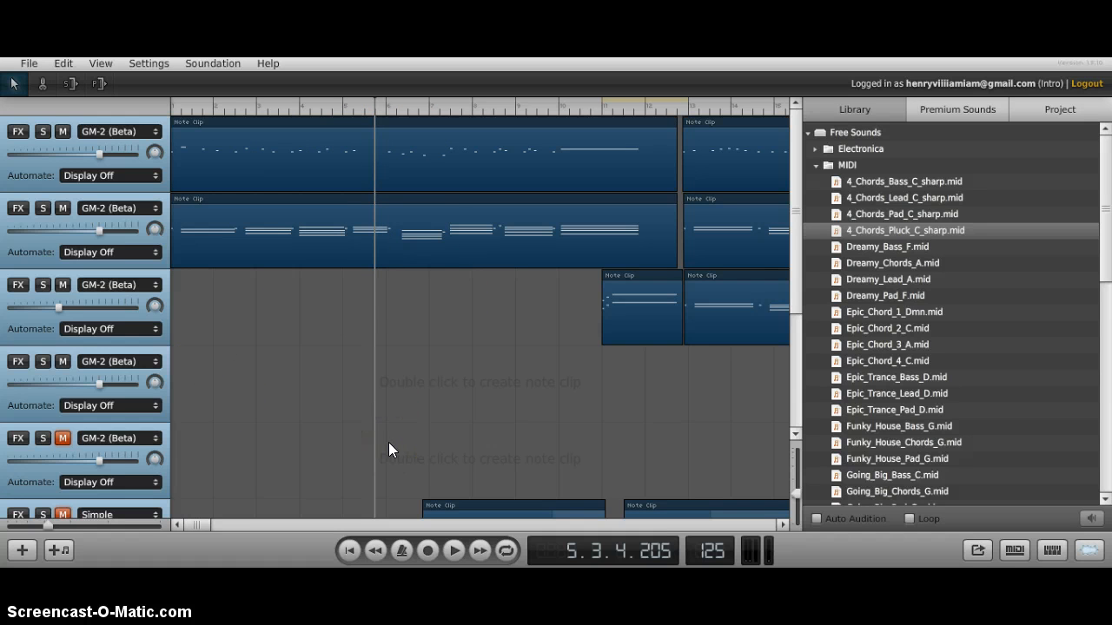
{"action": "left_click", "coordinate": [643, 248]}
{"action": "left_click", "coordinate": [473, 342]}
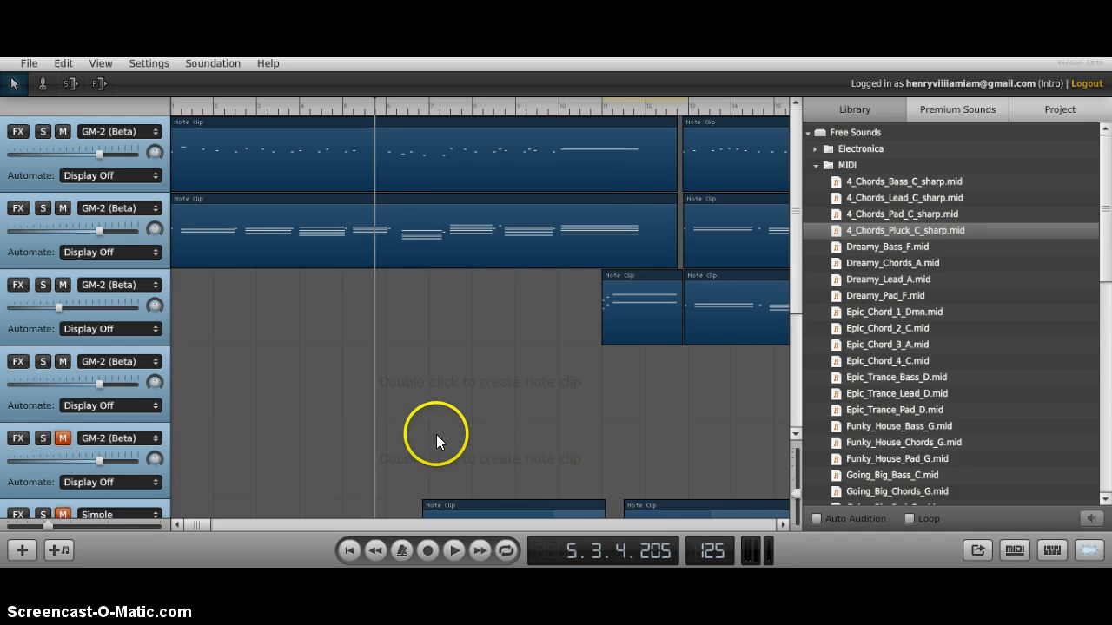